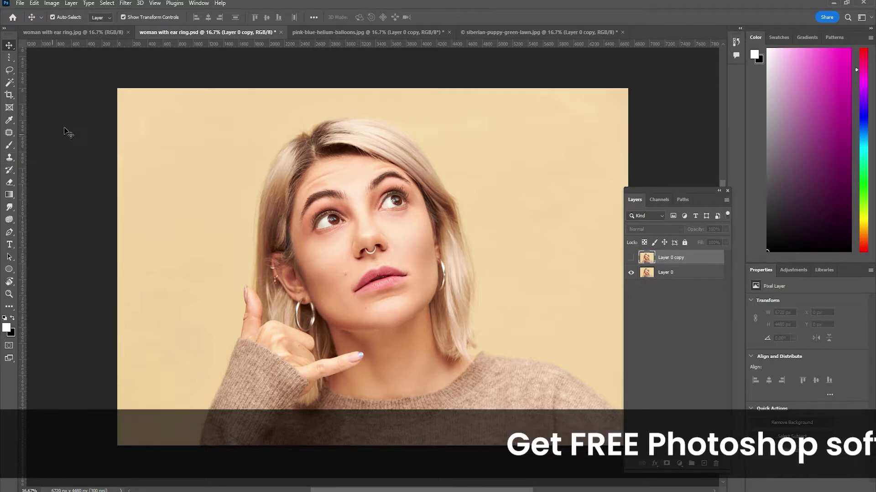
Toggle Layer 0 copy on the puppy, balloon and woman photos to compare clones with originals.
left_click(548, 32)
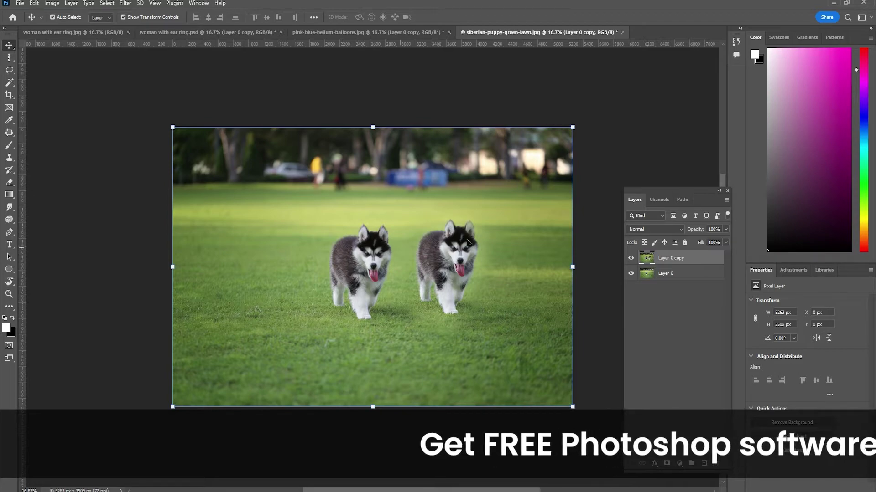
left_click(631, 259)
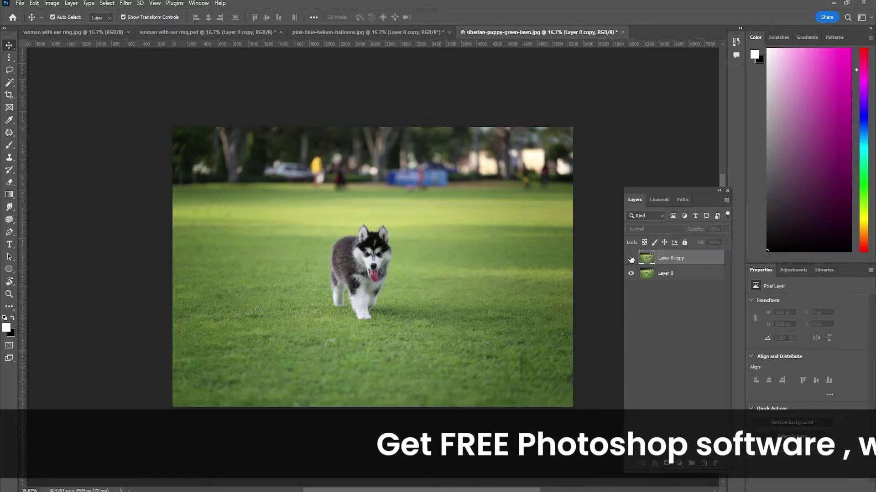
left_click(631, 259)
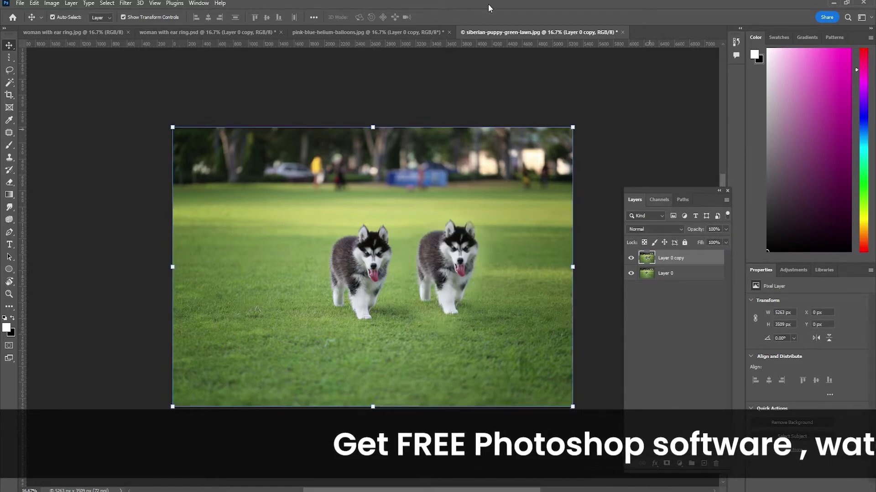
left_click(402, 31)
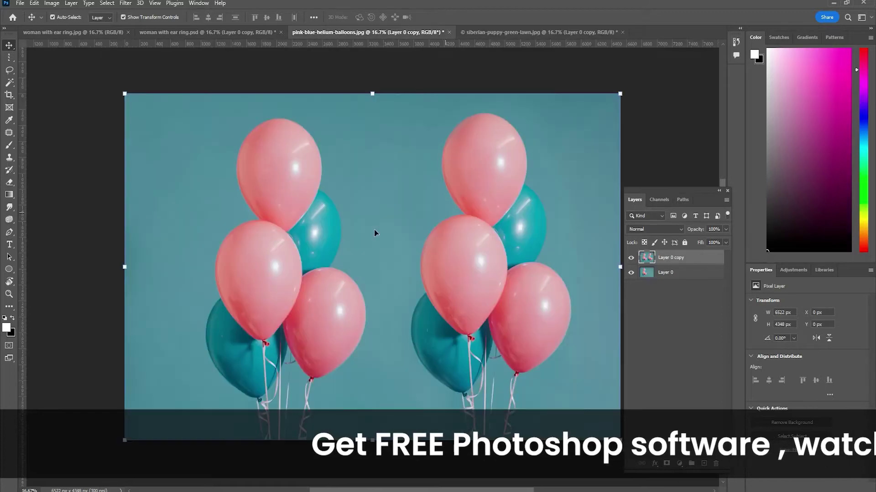
left_click(630, 258)
left_click(631, 258)
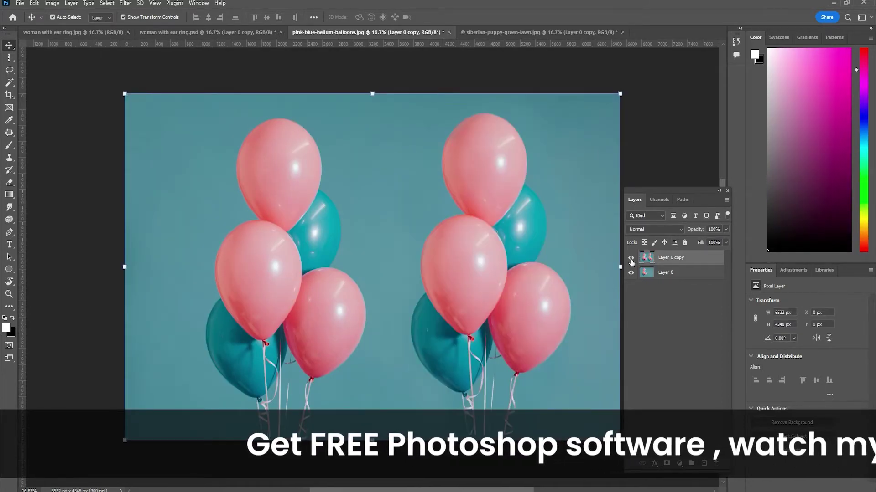
left_click(241, 33)
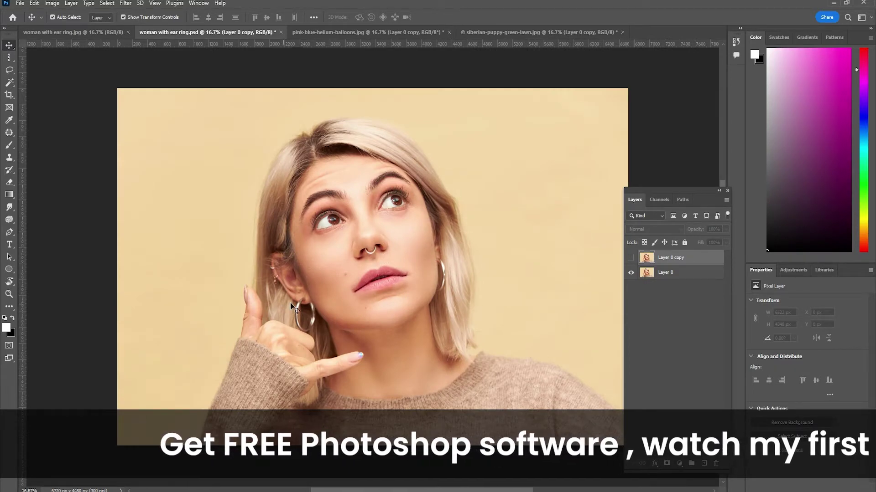
left_click(631, 258)
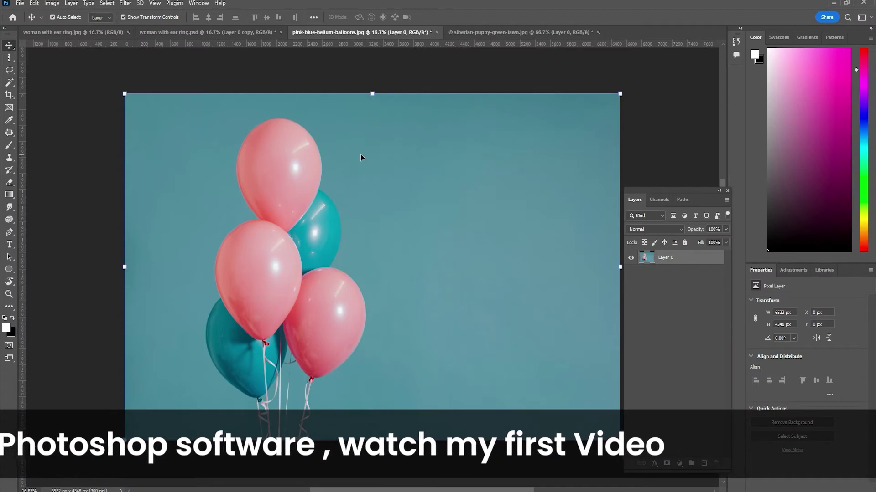
Enlarge the Clone Stamp brush to about 1005 px at roughly 46% hardness, undoing a test stroke.
left_click(9, 157)
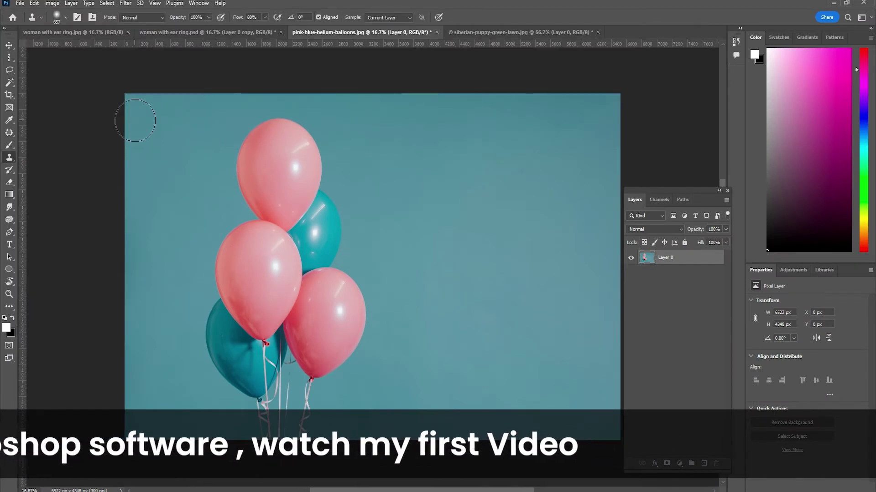
left_click(67, 18)
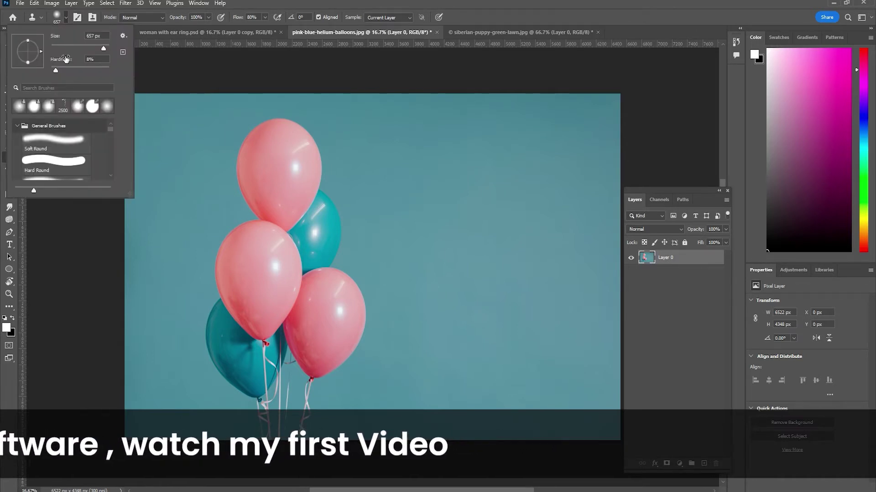
left_click(66, 17)
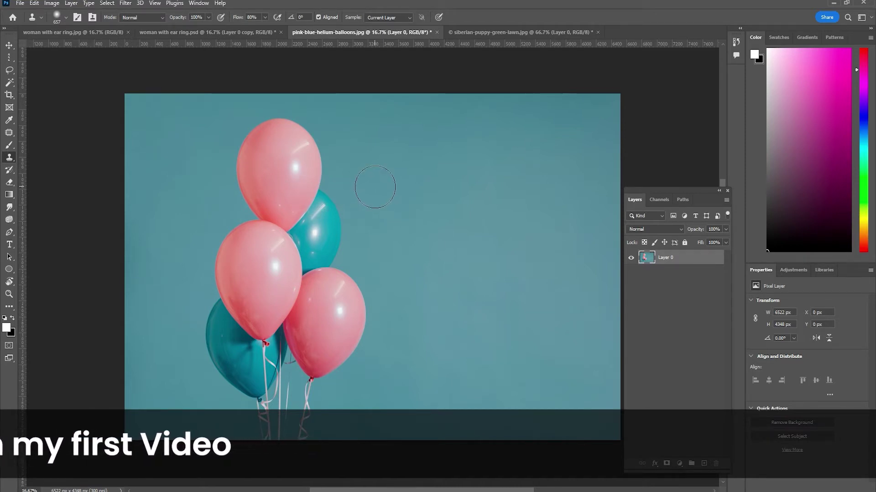
right_click(379, 163, "alt")
mouse_move(382, 163)
left_mouse_down()
mouse_move(420, 169)
mouse_move(384, 171)
mouse_move(393, 180)
mouse_move(382, 264)
mouse_move(379, 152)
mouse_move(404, 160)
mouse_move(403, 168)
left_mouse_up()
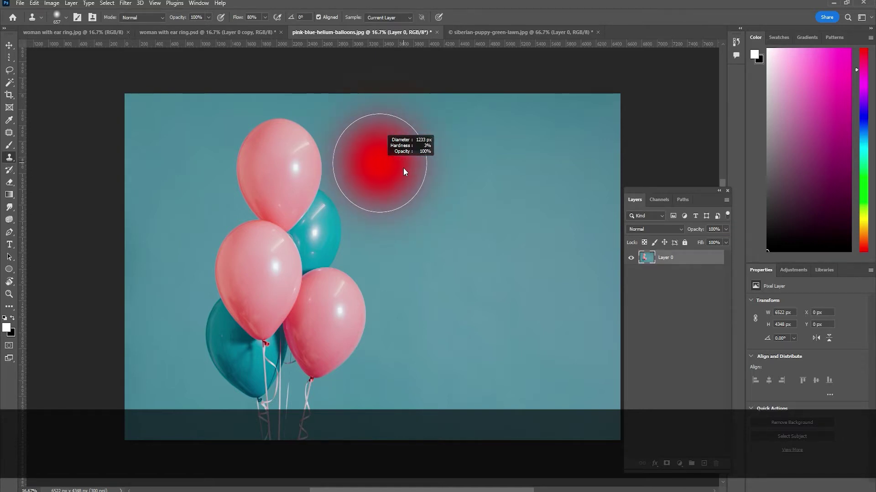
left_click_drag(397, 211, 389, 272)
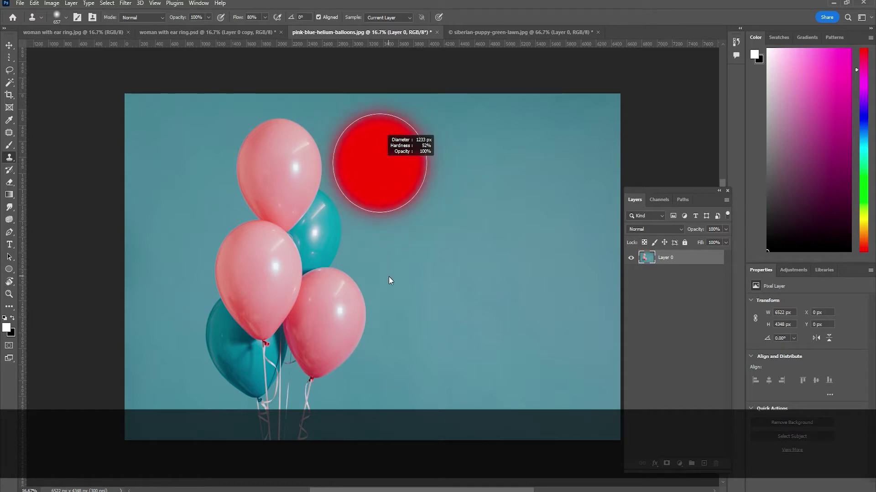
left_click_drag(296, 155, 278, 173)
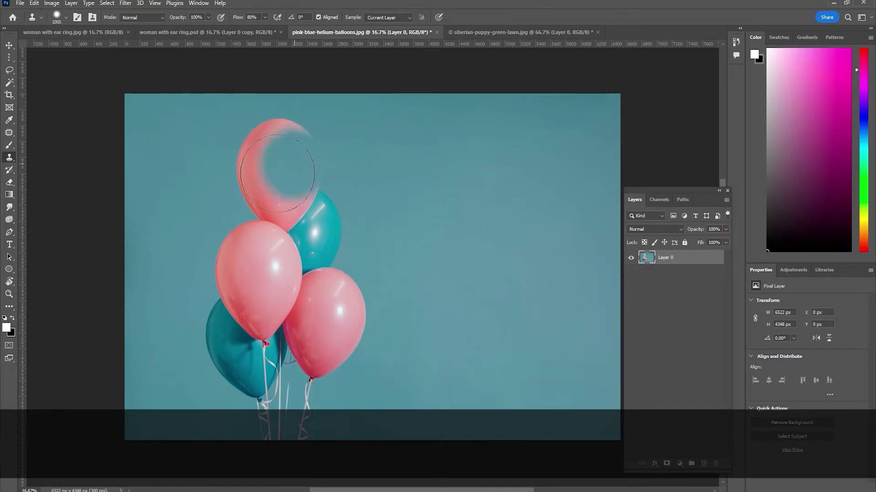
key("ctrl+z")
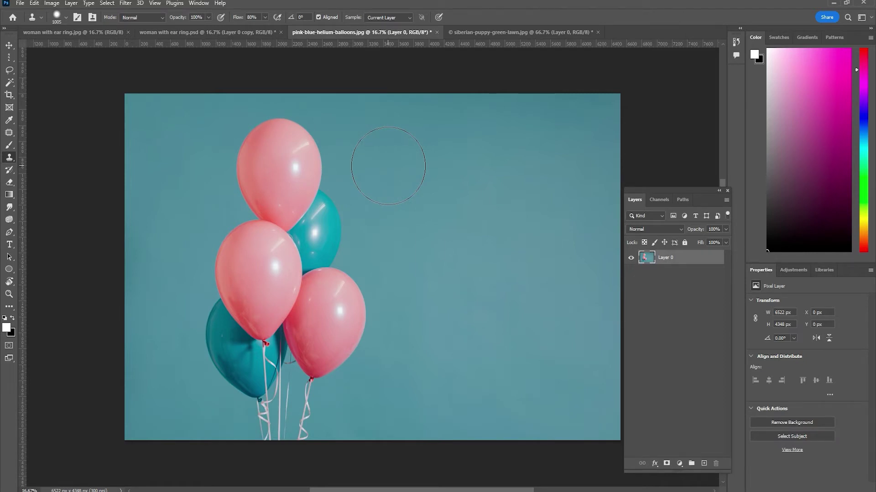
Keep Normal blend mode for the Clone Stamp and undo a test stroke over the balloon.
left_click(160, 17)
left_click(160, 17)
left_click_drag(284, 166, 260, 150)
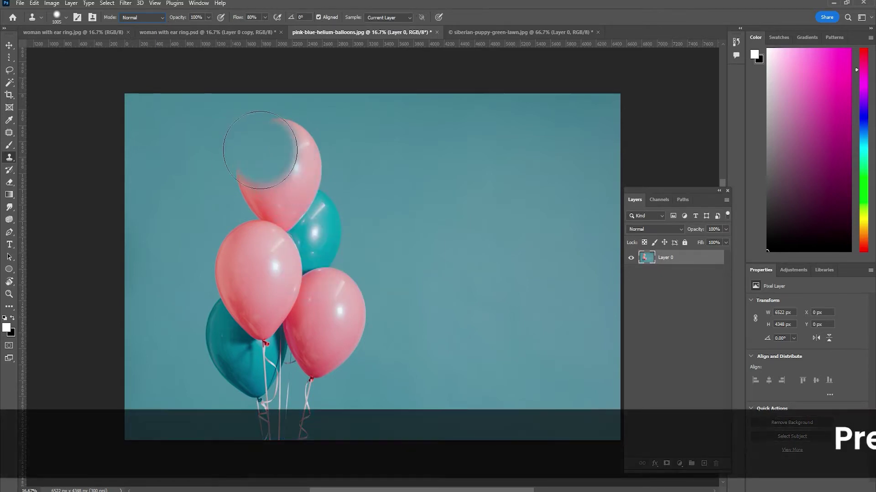
key("ctrl+z")
left_click(273, 207)
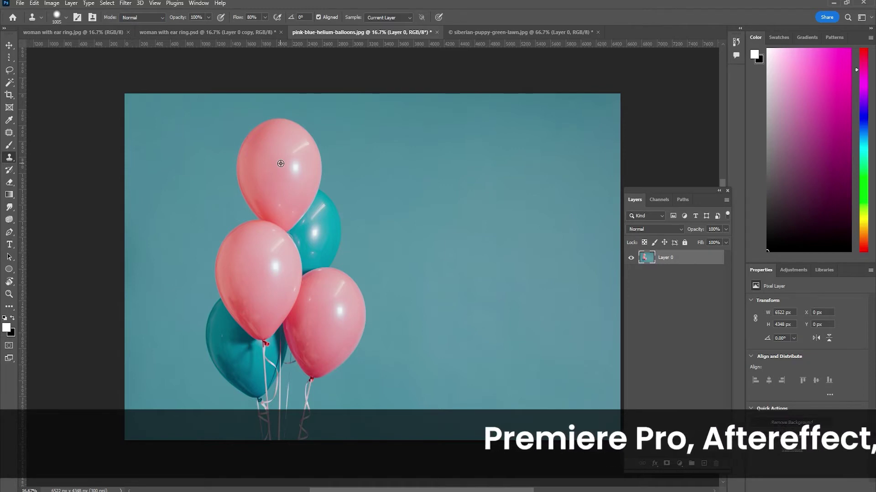
Sample the top pink balloon and paint a copied cluster with strings and teal balloon on the right.
left_click(280, 163, "alt")
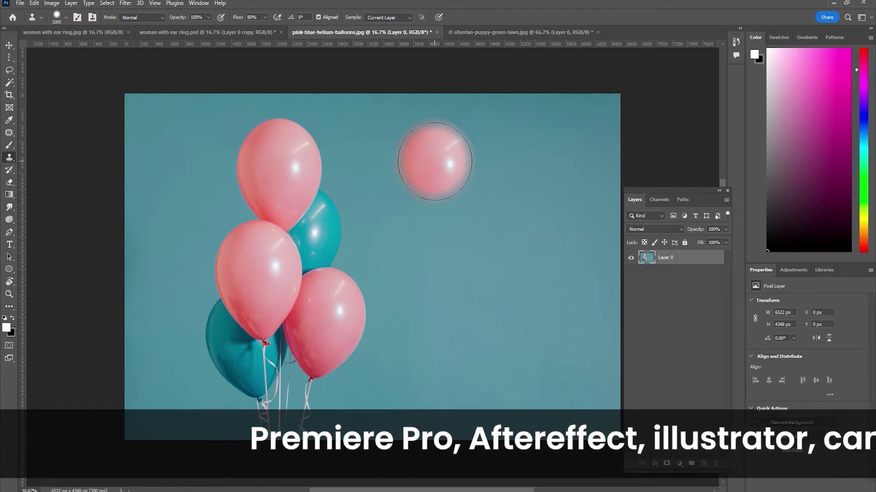
mouse_move(434, 163)
left_mouse_down()
mouse_move(430, 218)
mouse_move(417, 164)
mouse_move(446, 172)
mouse_move(461, 196)
mouse_move(458, 205)
mouse_move(426, 189)
left_mouse_up()
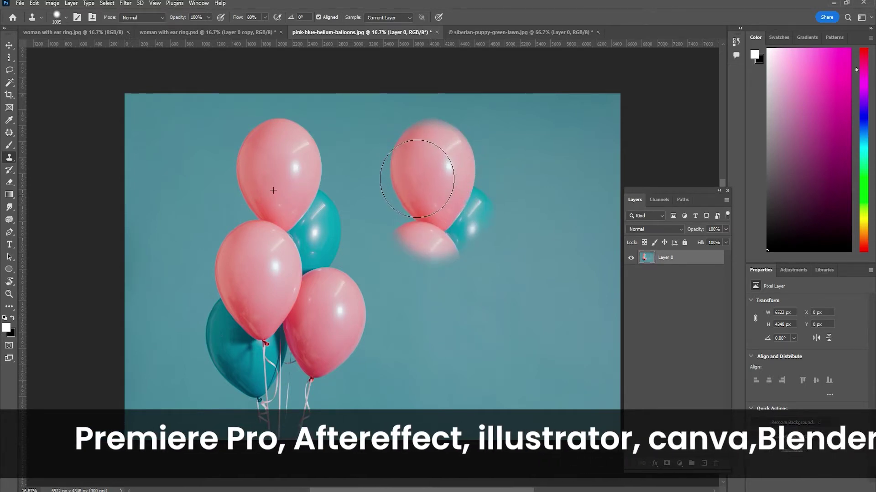
mouse_move(479, 192)
left_mouse_down()
mouse_move(413, 269)
mouse_move(431, 359)
mouse_move(420, 413)
mouse_move(460, 322)
mouse_move(449, 246)
mouse_move(483, 283)
mouse_move(492, 374)
left_mouse_up()
mouse_move(459, 413)
left_mouse_down()
mouse_move(392, 347)
mouse_move(417, 304)
mouse_move(410, 364)
mouse_move(434, 187)
mouse_move(422, 141)
mouse_move(425, 202)
mouse_move(450, 246)
mouse_move(449, 278)
mouse_move(435, 211)
left_mouse_up()
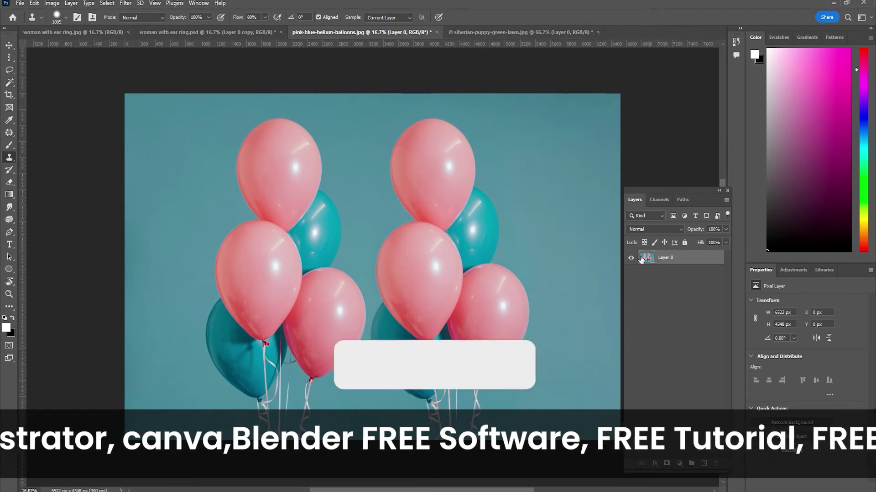
On the puppy photo, undo the stray stroke, duplicate the image to a new layer and zoom out.
left_click(502, 33)
left_click_drag(490, 146, 458, 200)
key("ctrl+z")
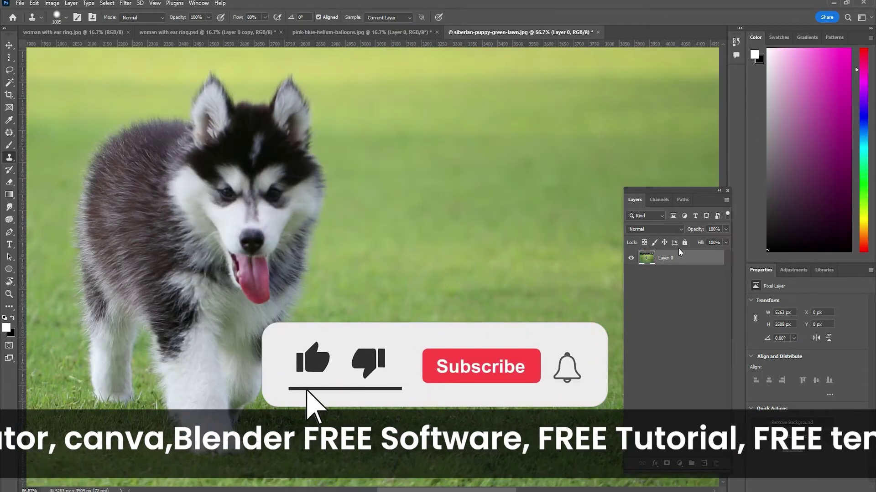
key("ctrl+j")
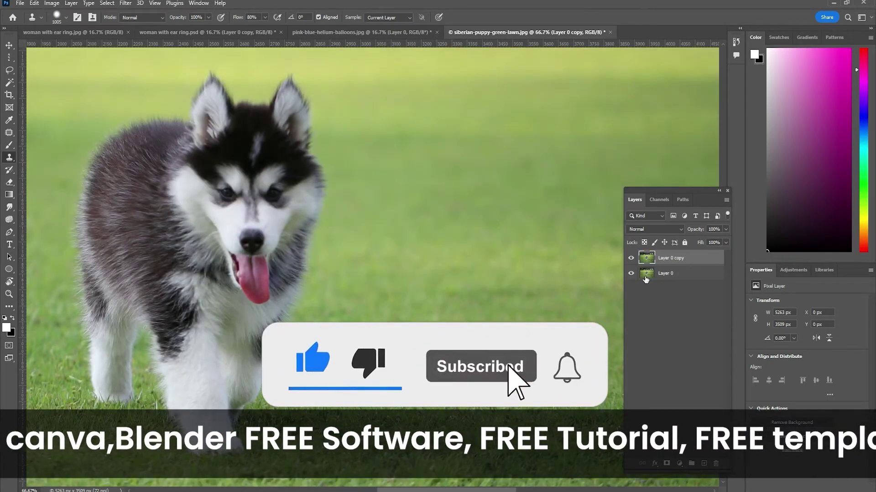
left_click(256, 283)
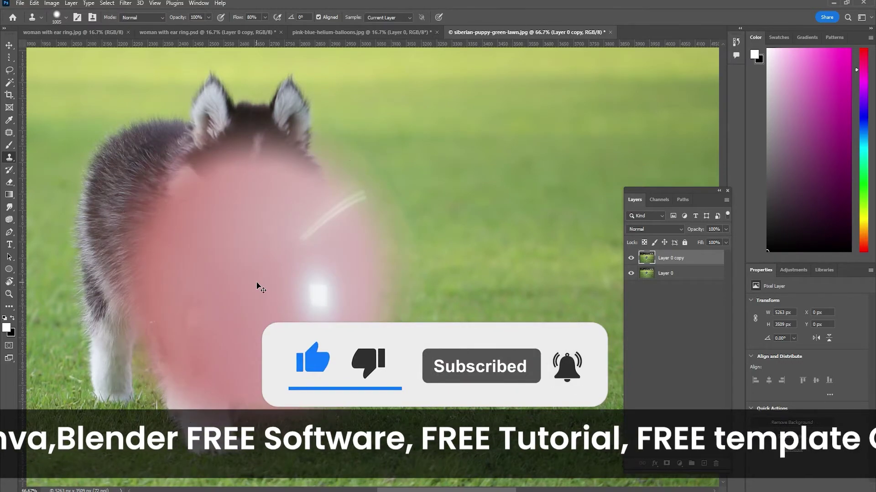
key("ctrl+minus")
key("ctrl+z")
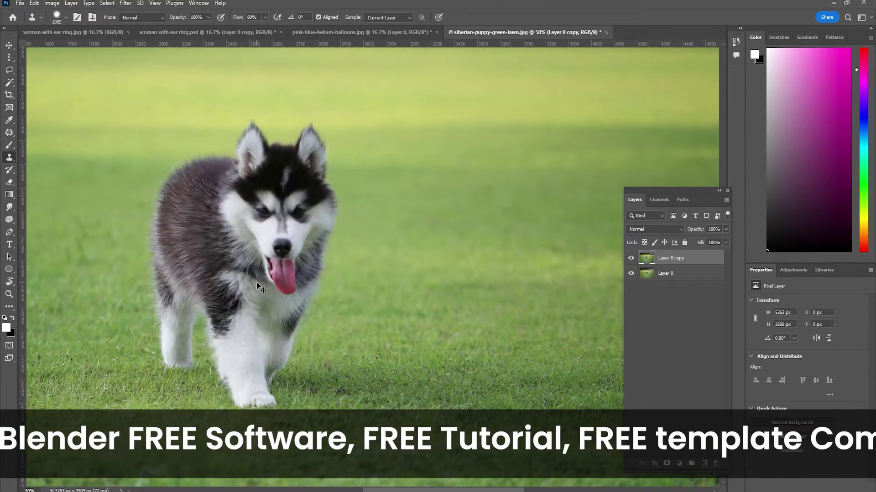
left_click(257, 283)
key("ctrl+minus")
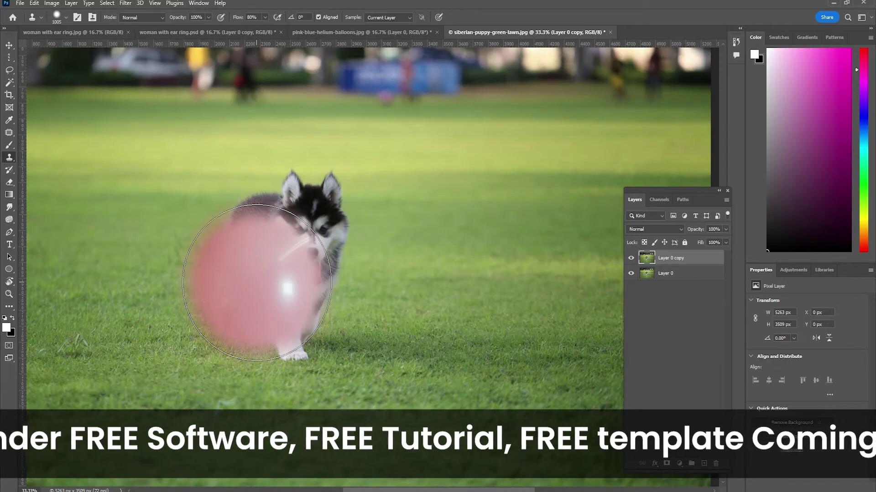
key("ctrl+z")
Shrink the clone brush to about 405 px and sample the puppy's face as source.
left_click(291, 256)
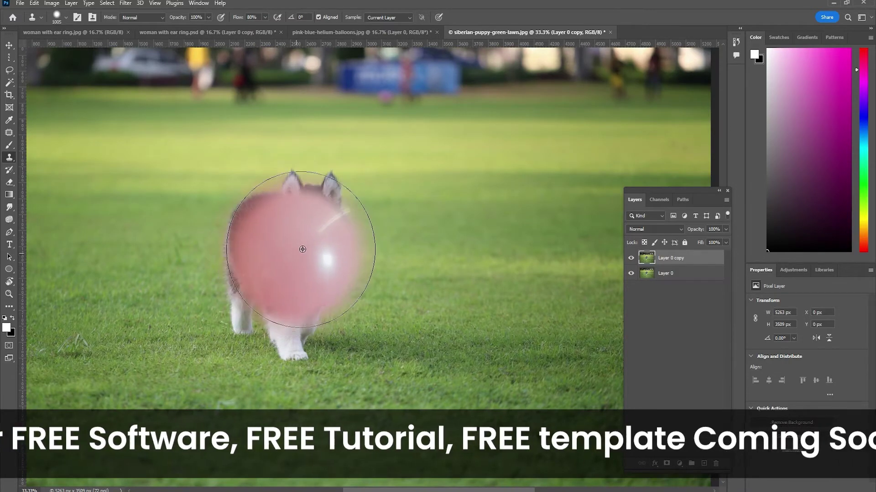
left_click_drag(304, 250, 274, 255)
left_click(301, 232, "alt")
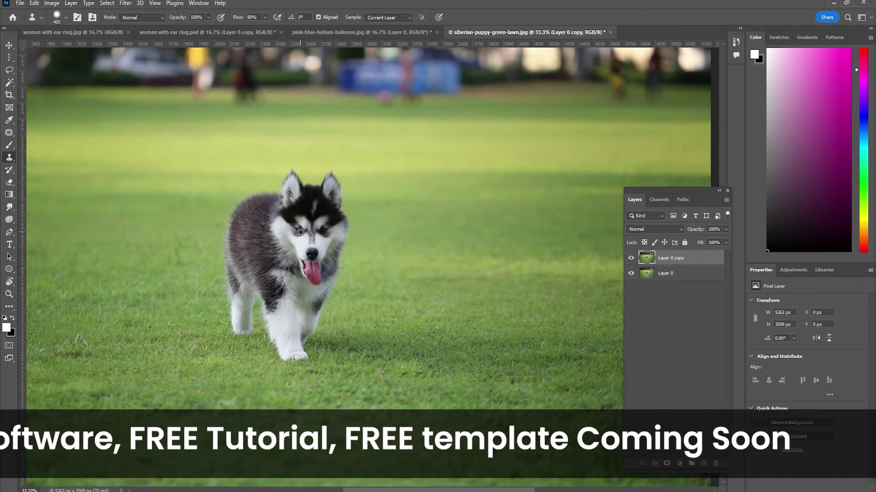
right_click(301, 232, "alt")
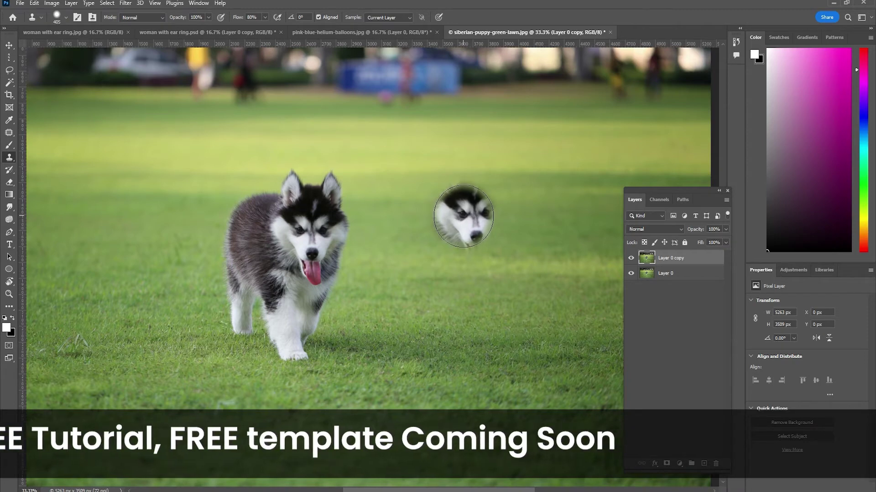
Paint the second puppy's head, body, fur and front legs onto the lawn.
left_click(464, 216)
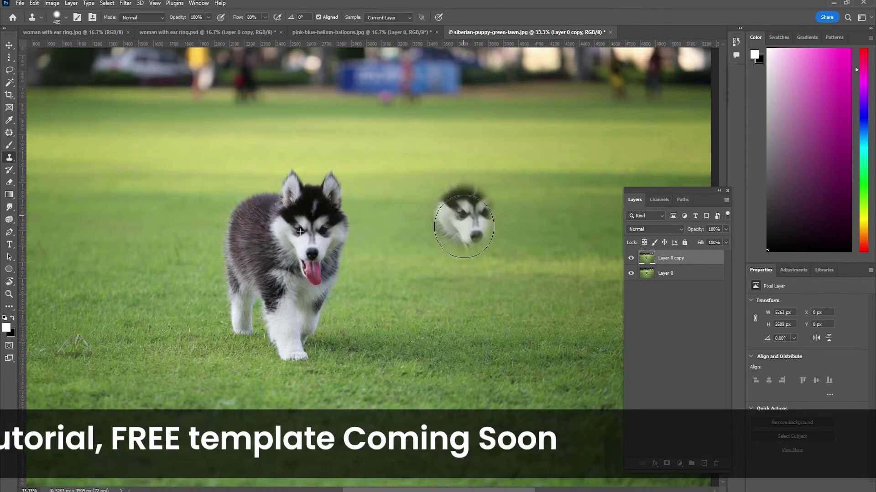
mouse_move(463, 227)
left_mouse_down()
mouse_move(452, 267)
mouse_move(461, 337)
mouse_move(472, 334)
left_mouse_up()
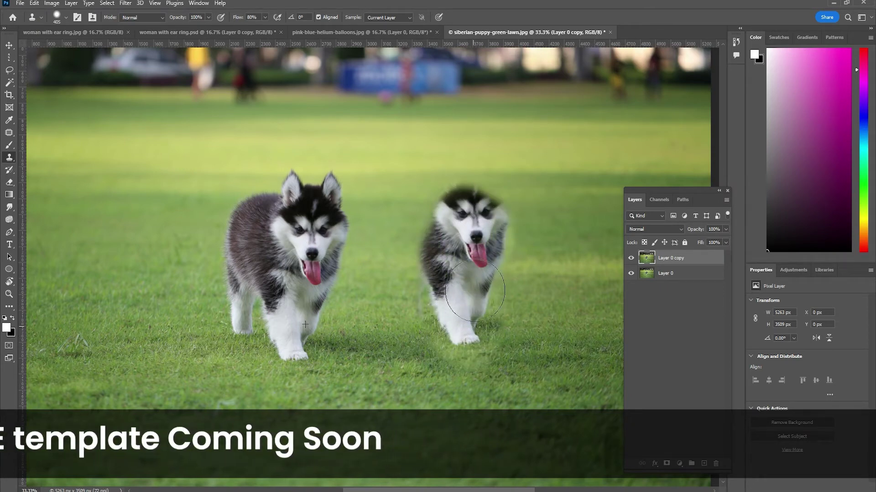
left_click_drag(486, 231, 433, 270)
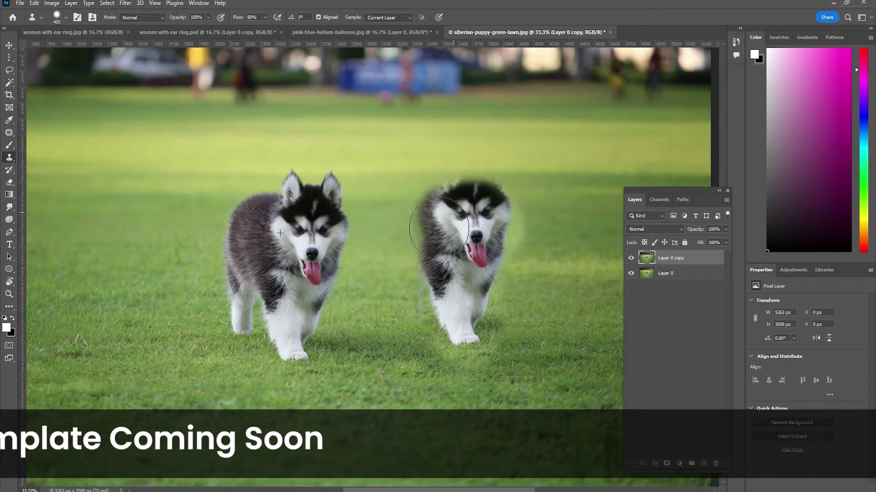
mouse_move(445, 313)
left_mouse_down()
mouse_move(414, 223)
mouse_move(467, 193)
mouse_move(412, 222)
left_mouse_up()
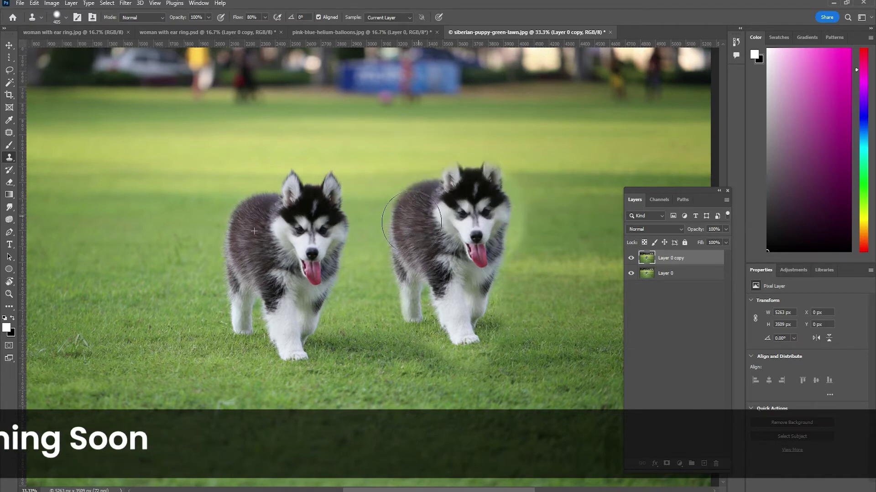
left_click_drag(415, 305, 436, 310)
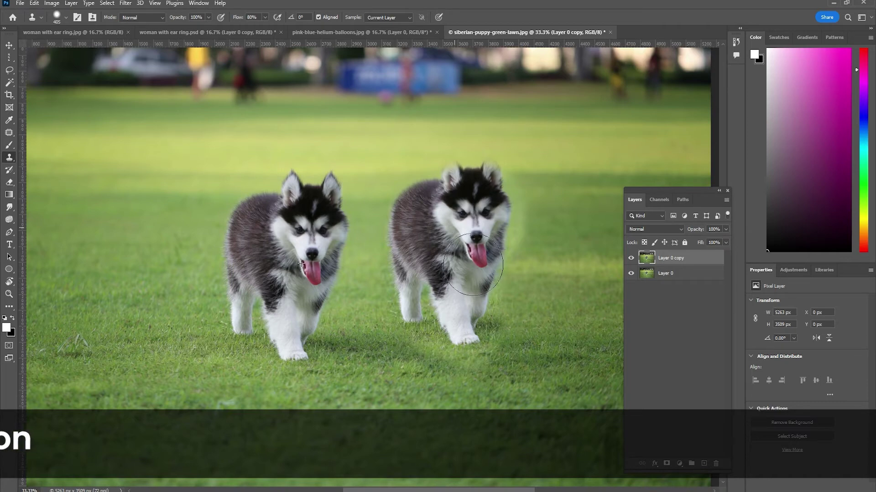
left_click(632, 258)
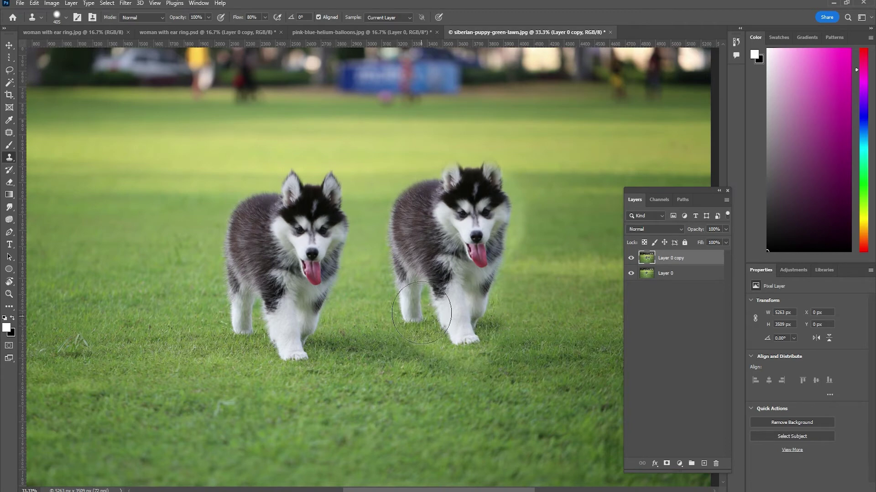
left_click(631, 259)
left_click(631, 259)
Compare the retouched woman photo against its original jewellery by toggling the copy layer.
left_click(329, 34)
left_click(221, 31)
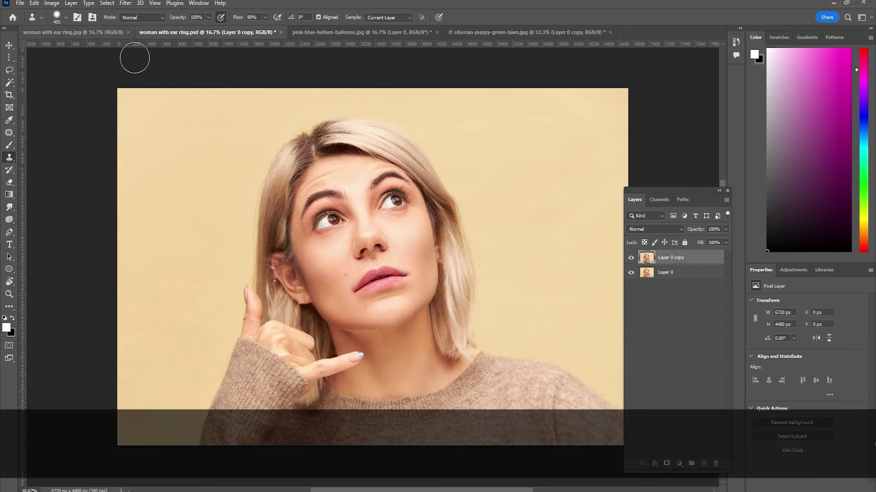
left_click(632, 259)
left_click(631, 259)
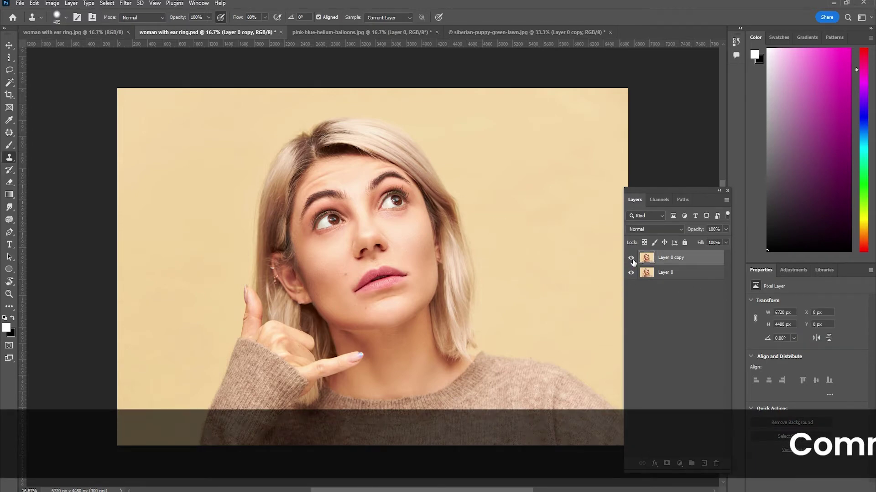
On the original woman photo, unlock Background and duplicate it to Layer 0 copy.
left_click(73, 32)
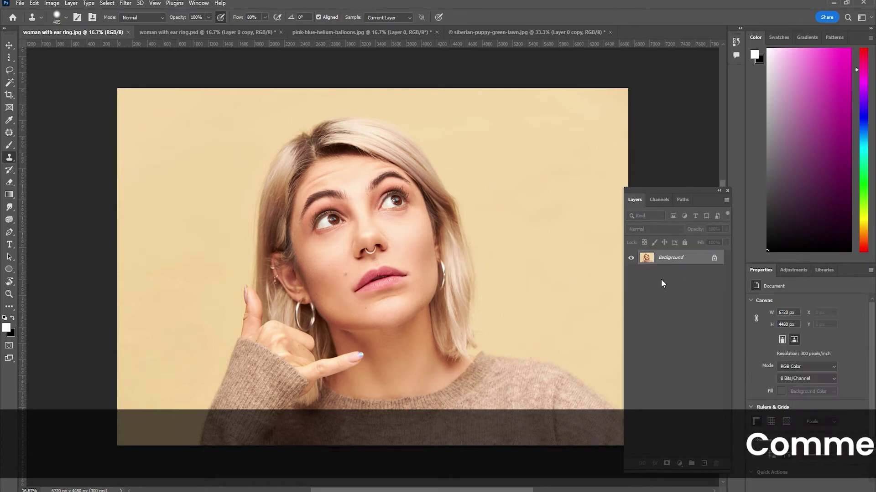
left_click(714, 259)
left_click_drag(695, 260, 695, 464)
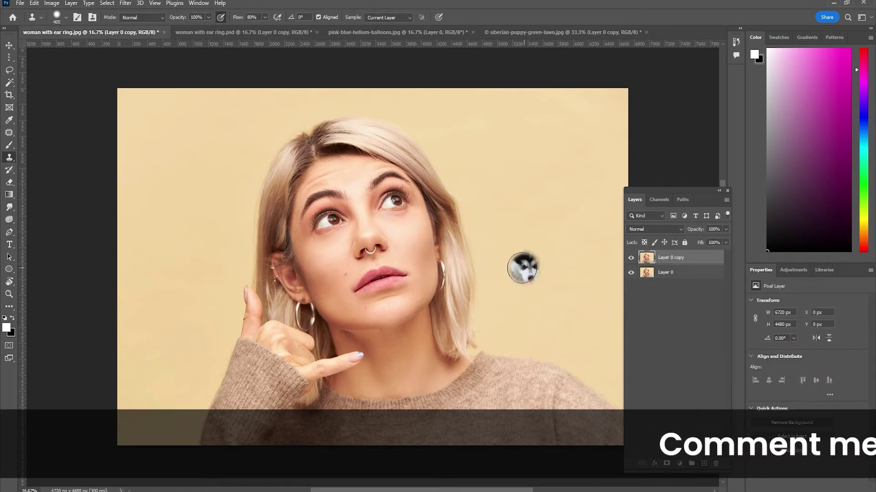
Pan to the nose ring and zoom in to 500%.
scroll(520, 268, "up", 1)
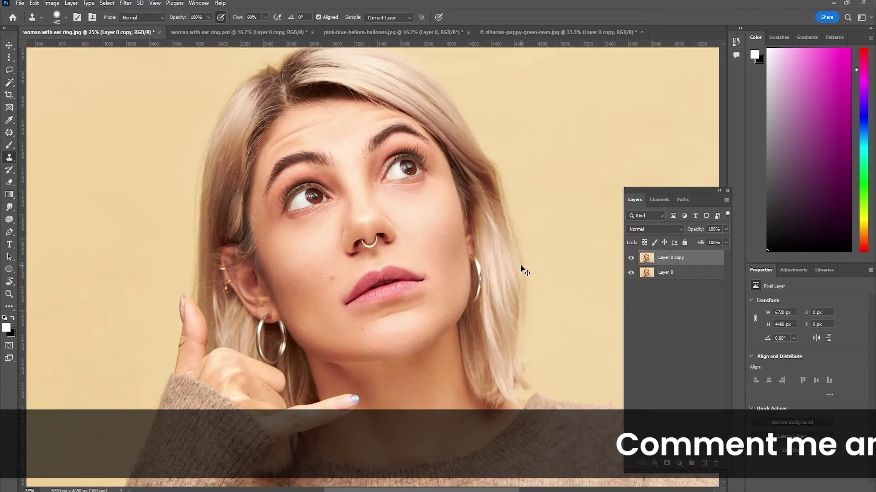
scroll(520, 269, "up", 2)
scroll(521, 270, "up", 2)
scroll(521, 269, "up", 1)
scroll(521, 267, "up", 1)
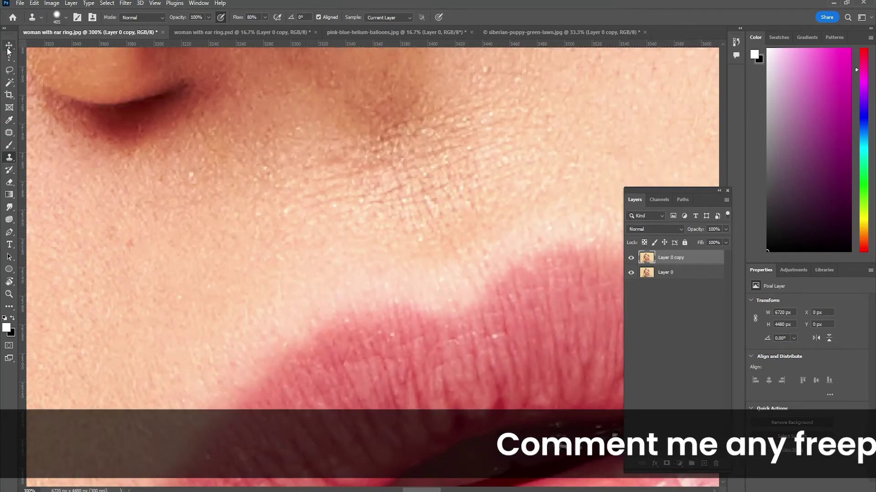
left_click(8, 45)
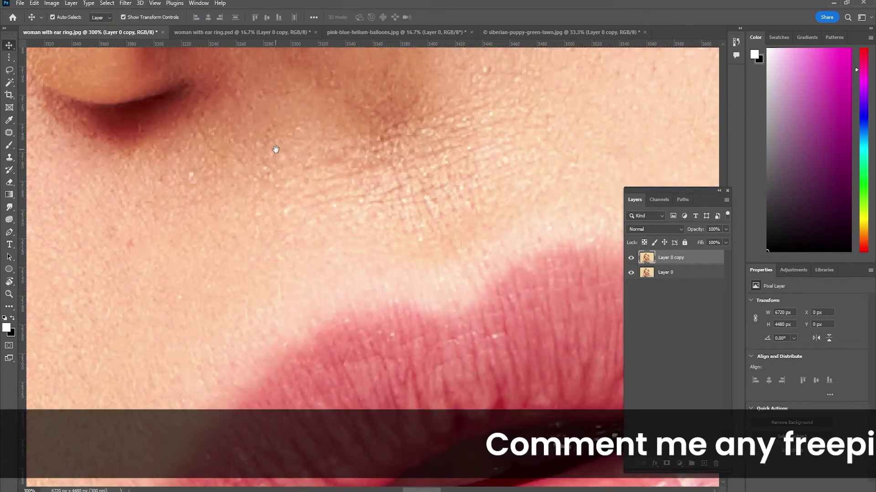
left_click_drag(274, 146, 311, 456)
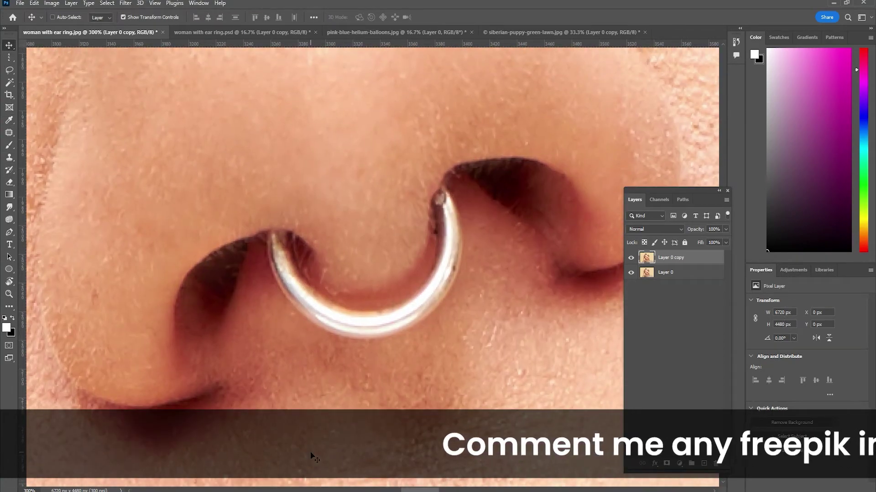
key("ctrl+plus")
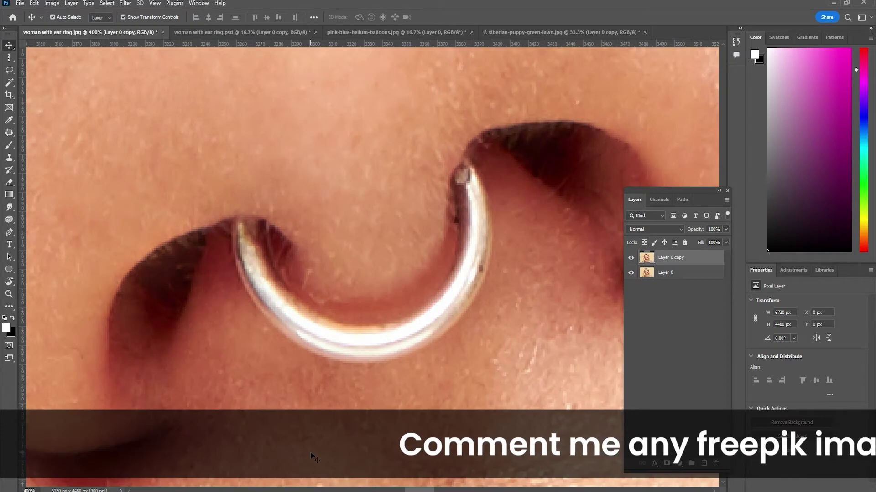
key("ctrl+plus")
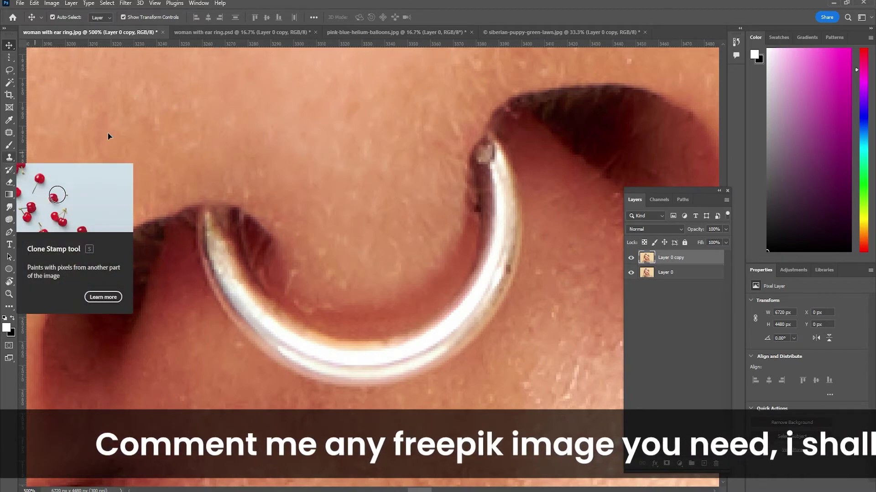
Open the Clone Source panel from Window, move it aside and set the clone angle to 0.
left_click(199, 4)
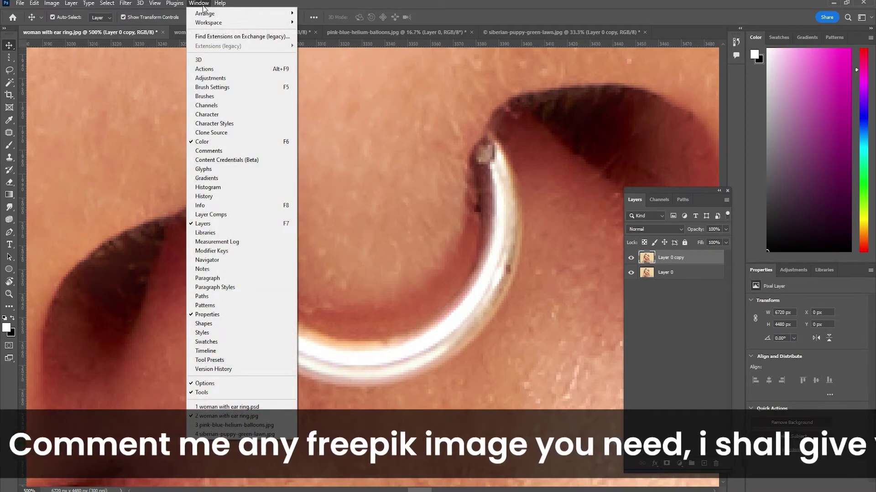
left_click(224, 133)
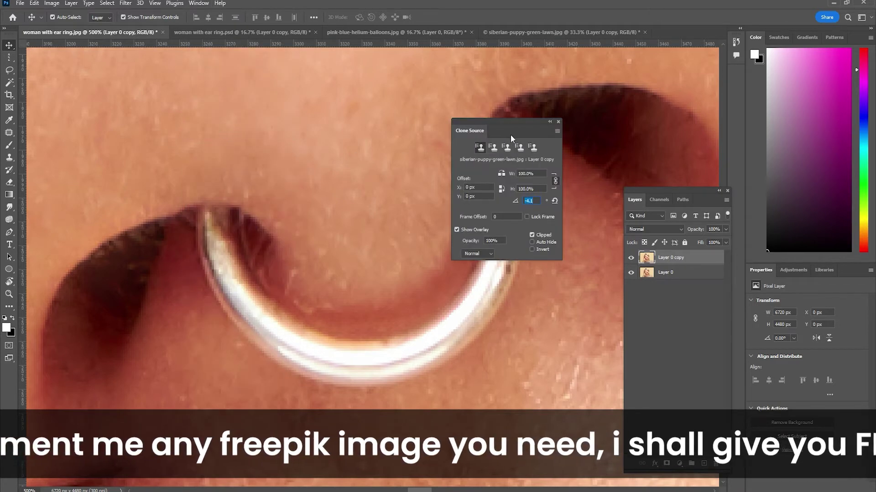
left_click_drag(520, 122, 625, 74)
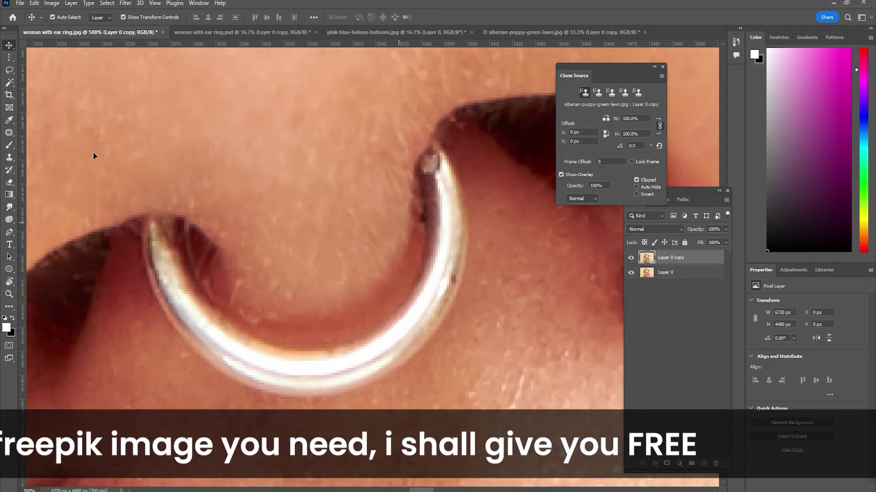
type("0")
key("Return")
left_click(9, 157)
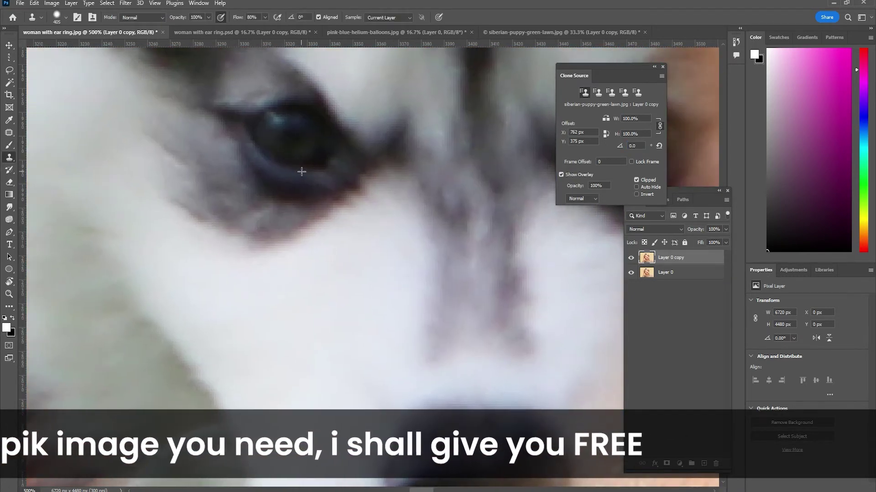
Shrink the clone brush to about 9 px and sample clean skin beside the nose ring.
left_click_drag(301, 172, 1, 299)
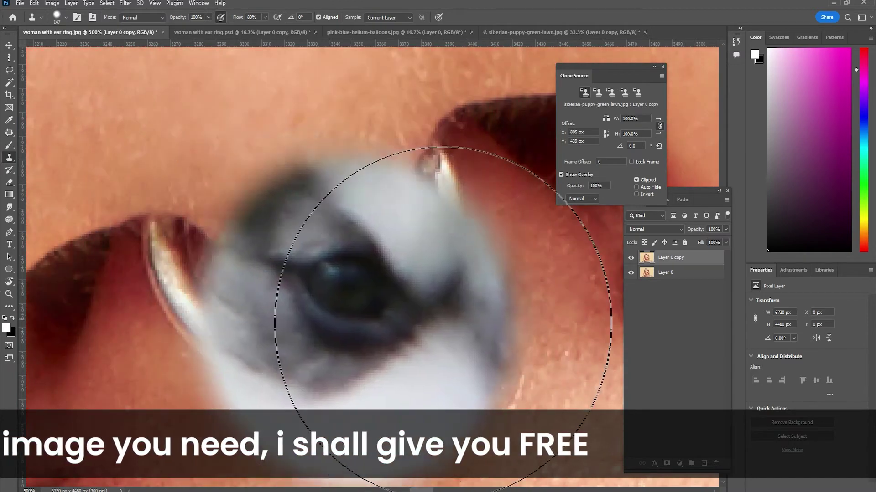
mouse_move(462, 287)
left_mouse_down()
mouse_move(314, 308)
mouse_move(462, 143)
mouse_move(466, 110)
left_mouse_up()
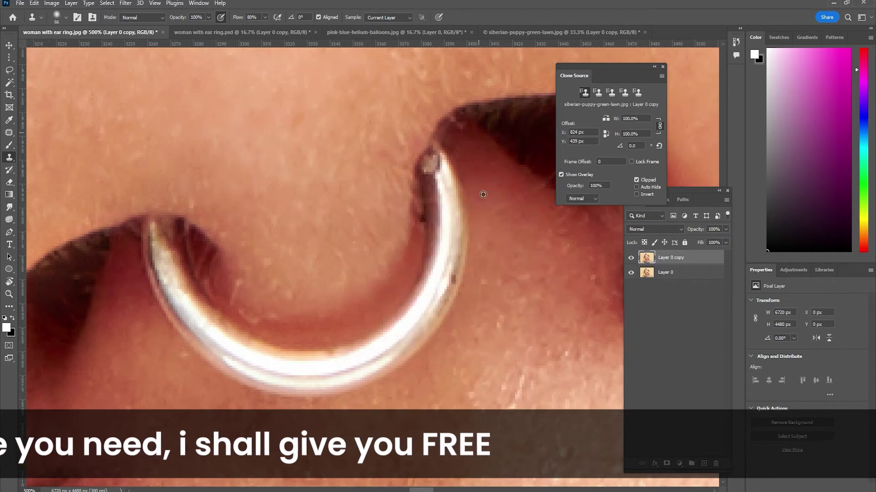
left_click_drag(483, 195, 399, 226)
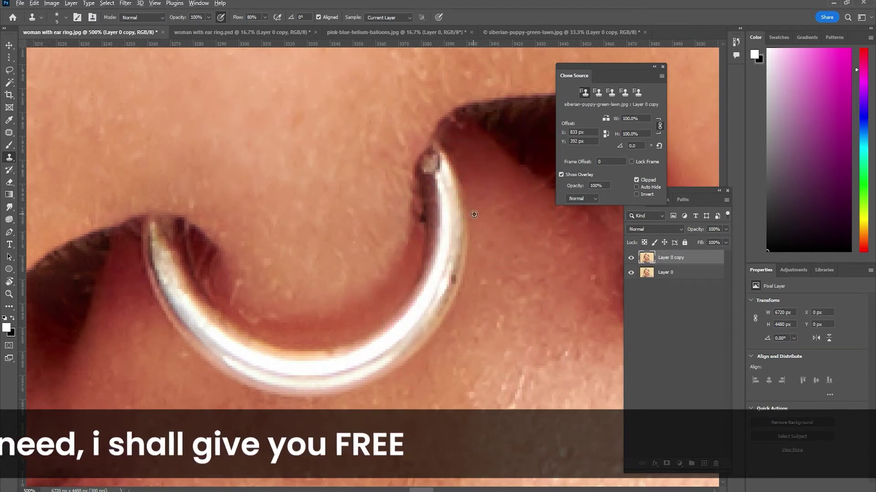
left_click_drag(474, 214, 472, 214)
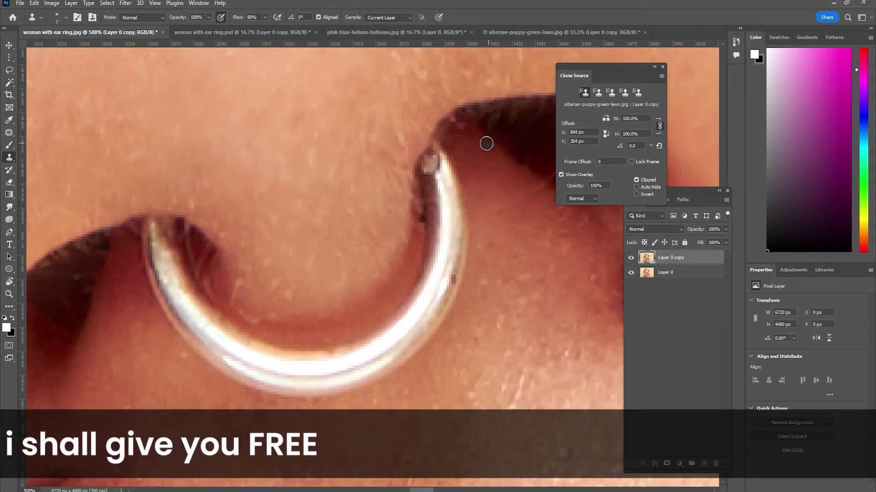
left_click(456, 139, "alt")
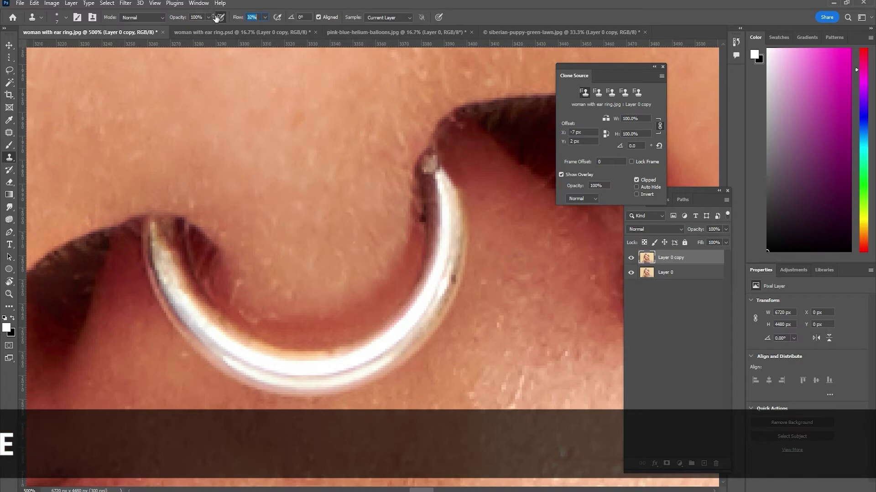
left_click(469, 149, "alt")
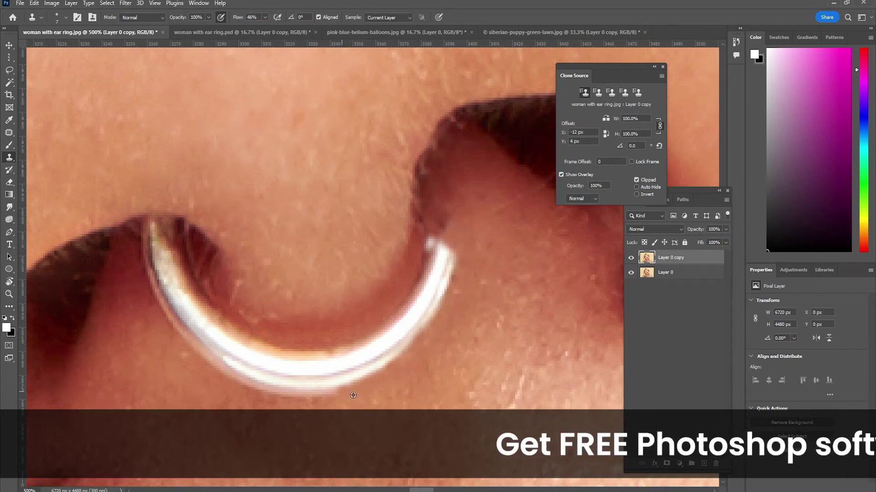
Clone skin over the nose ring's lower edge, upper-left tip, left, bottom and right segments.
left_click(317, 416, "alt")
mouse_move(319, 401)
left_mouse_down()
mouse_move(193, 351)
mouse_move(151, 281)
mouse_move(167, 225)
left_mouse_up()
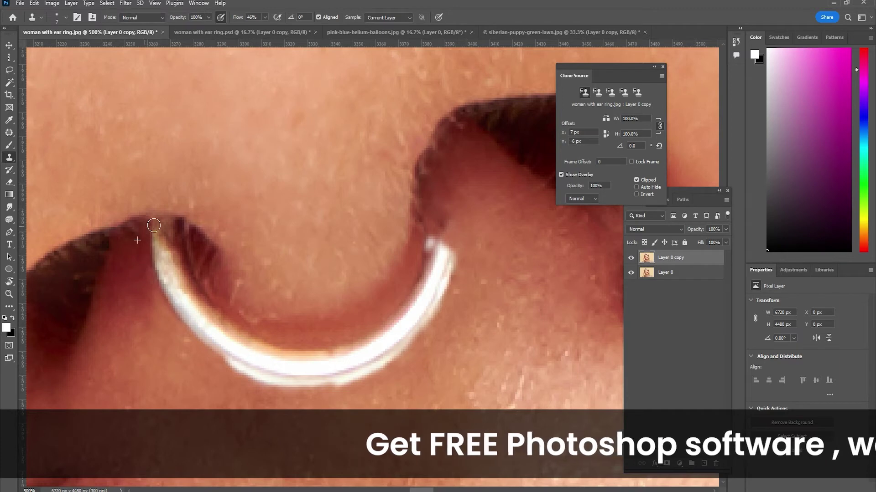
mouse_move(127, 249)
left_mouse_down()
mouse_move(151, 231)
mouse_move(180, 234)
mouse_move(157, 267)
left_mouse_up()
left_click(127, 262, "alt")
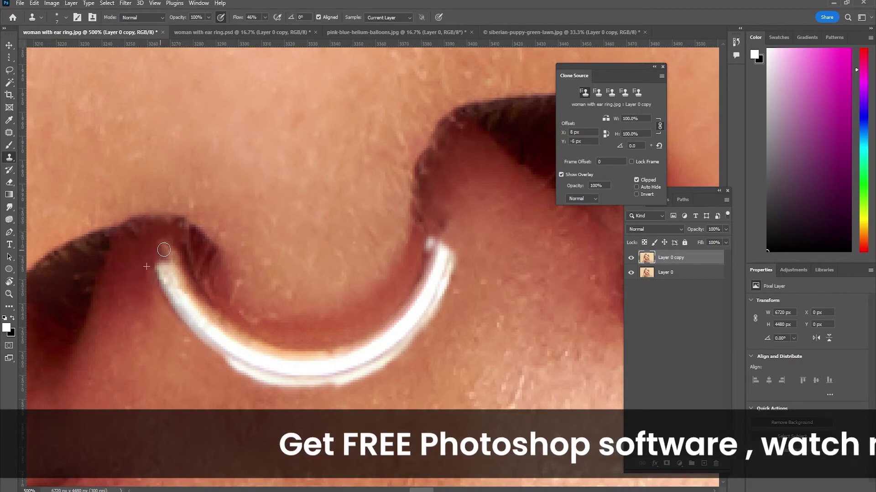
mouse_move(178, 239)
left_mouse_down()
mouse_move(168, 283)
mouse_move(162, 265)
mouse_move(192, 320)
mouse_move(263, 381)
mouse_move(249, 387)
mouse_move(351, 383)
left_mouse_up()
left_click(132, 288, "alt")
left_click(187, 343, "alt")
left_click(297, 392, "alt")
mouse_move(253, 370)
left_mouse_down()
mouse_move(351, 378)
mouse_move(387, 360)
mouse_move(435, 301)
mouse_move(454, 255)
mouse_move(425, 334)
left_mouse_up()
left_click(444, 319, "alt")
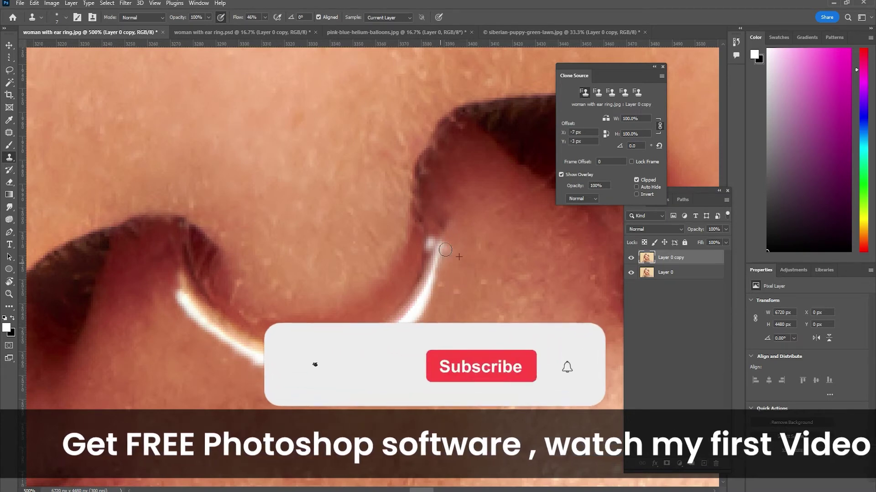
Clone skin over the ring's top tip, right end and the highlight's lower right edge.
left_click(495, 225, "alt")
mouse_move(431, 237)
left_mouse_down()
mouse_move(428, 294)
mouse_move(398, 314)
left_mouse_up()
left_click(429, 294, "alt")
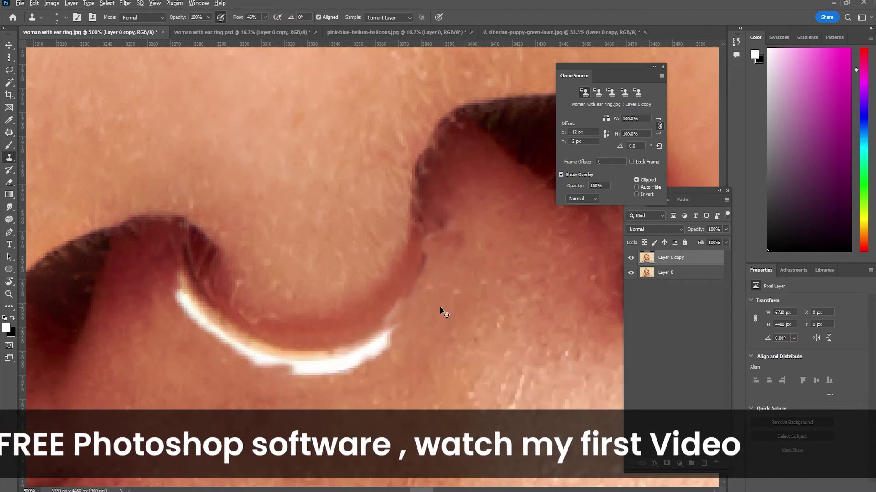
left_click(440, 307, "alt")
mouse_move(427, 285)
left_mouse_down()
mouse_move(398, 331)
mouse_move(292, 370)
left_mouse_up()
left_click(422, 325, "alt")
left_click(418, 352, "alt")
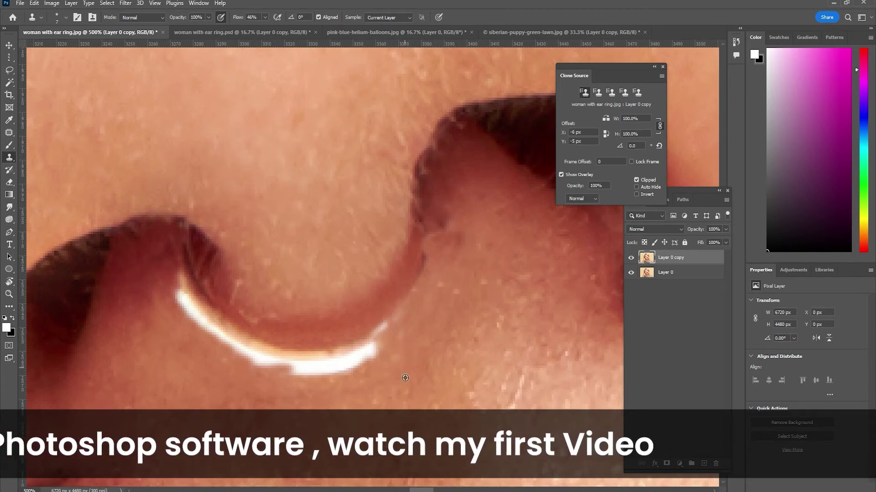
left_click(381, 365, "alt")
Paint skin along the ring's lower-left and upper-left curves until no white metal remains.
left_click_drag(393, 341, 285, 365)
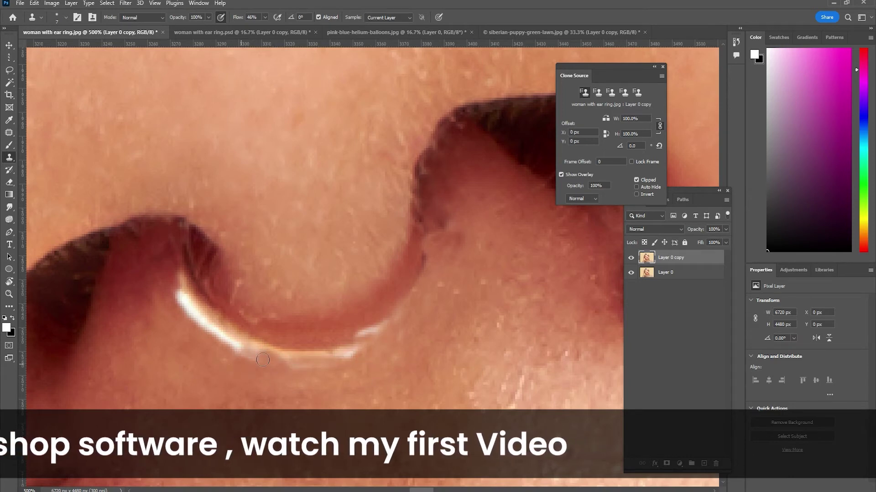
left_click_drag(285, 366, 175, 301)
left_click(210, 370, "alt")
mouse_move(185, 336)
left_mouse_down()
mouse_move(211, 333)
mouse_move(183, 306)
mouse_move(178, 294)
mouse_move(191, 286)
left_mouse_up()
left_click(185, 319, "alt")
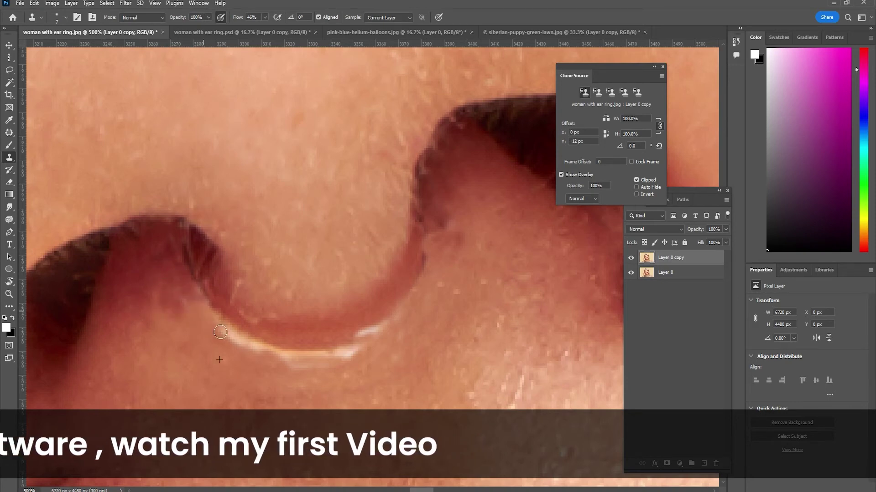
mouse_move(220, 332)
left_mouse_down()
mouse_move(280, 352)
mouse_move(337, 353)
mouse_move(376, 333)
mouse_move(348, 337)
mouse_move(415, 317)
left_mouse_up()
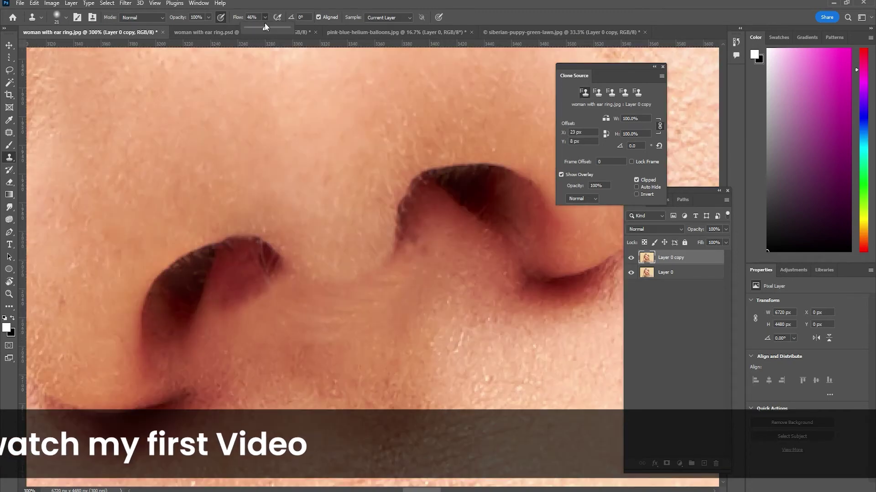
Blend the seam along the left nostril's edge with freshly sampled skin, then view the whole face.
left_click(254, 308, "alt")
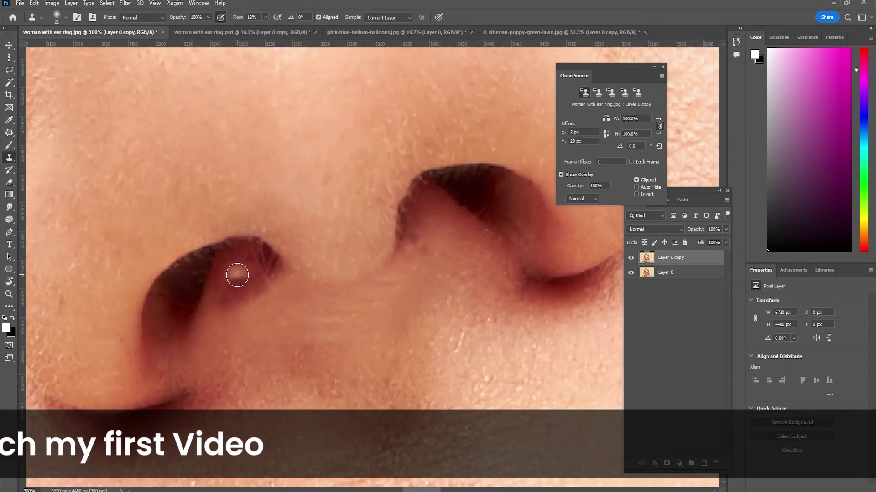
scroll(410, 260, "down", 3)
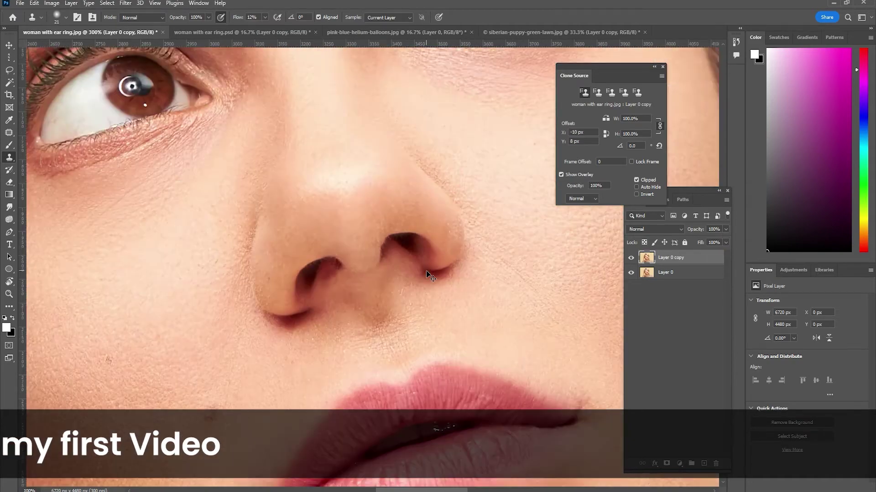
scroll(426, 270, "down", 3)
scroll(426, 271, "down", 1)
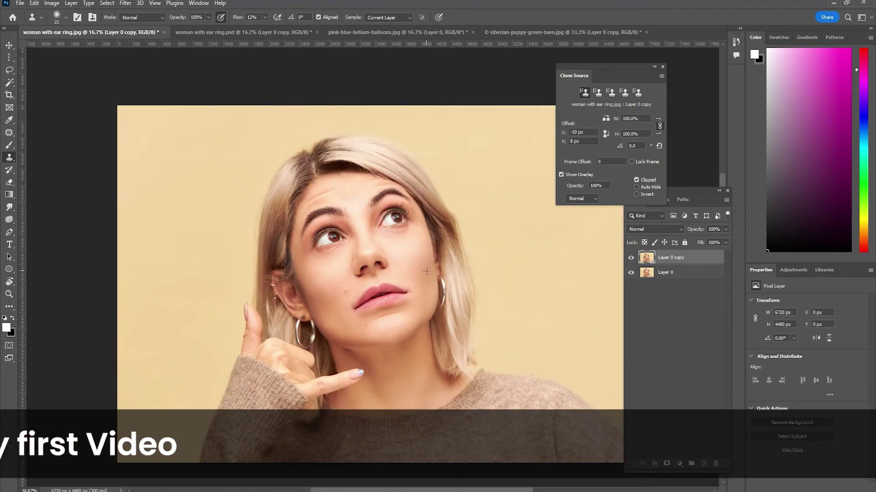
scroll(425, 271, "down", 1)
scroll(427, 271, "up", 3)
key("ctrl+plus")
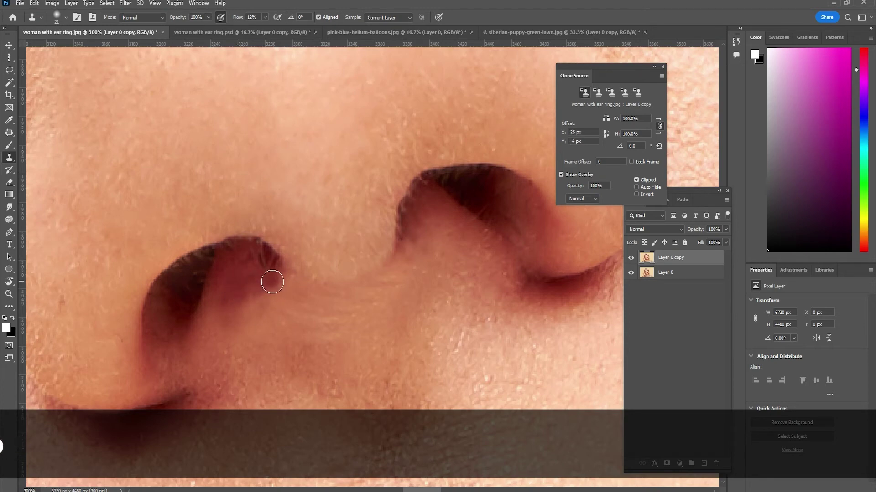
left_click_drag(269, 278, 231, 313)
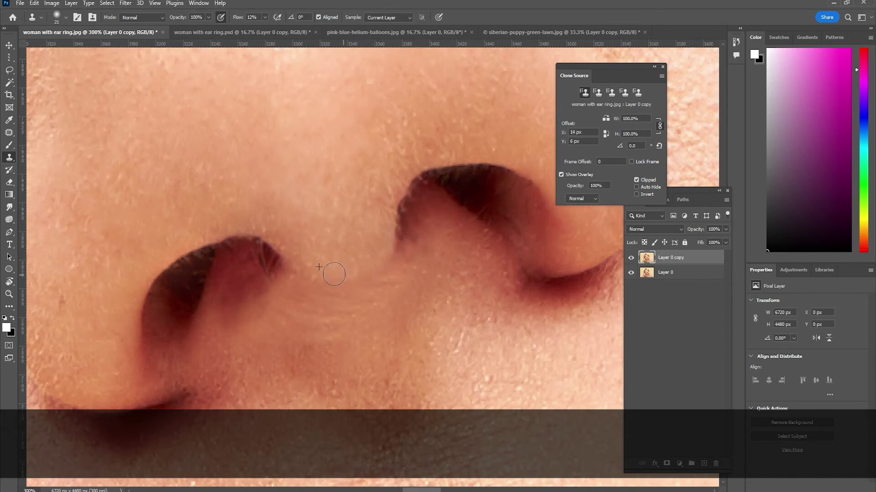
left_click_drag(290, 266, 304, 269)
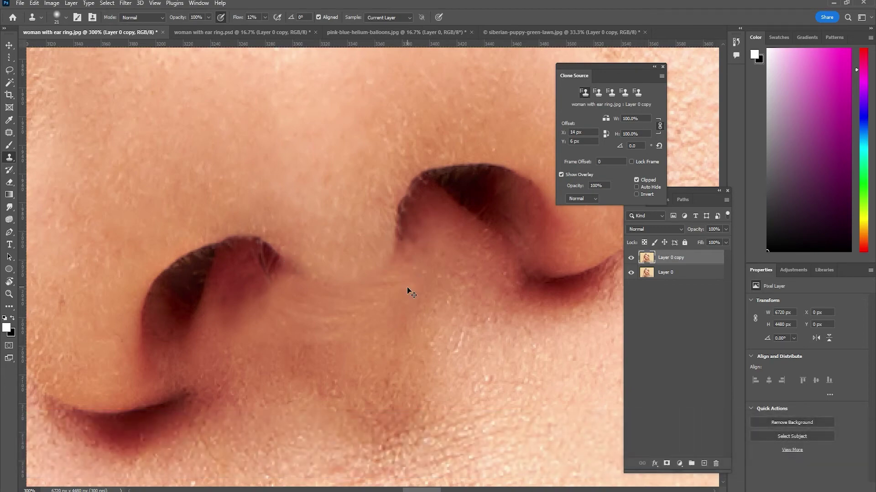
key("ctrl+minus")
key("ctrl+minus")
key("ctrl+minus")
key("ctrl+minus")
key("ctrl+minus")
key("ctrl+minus")
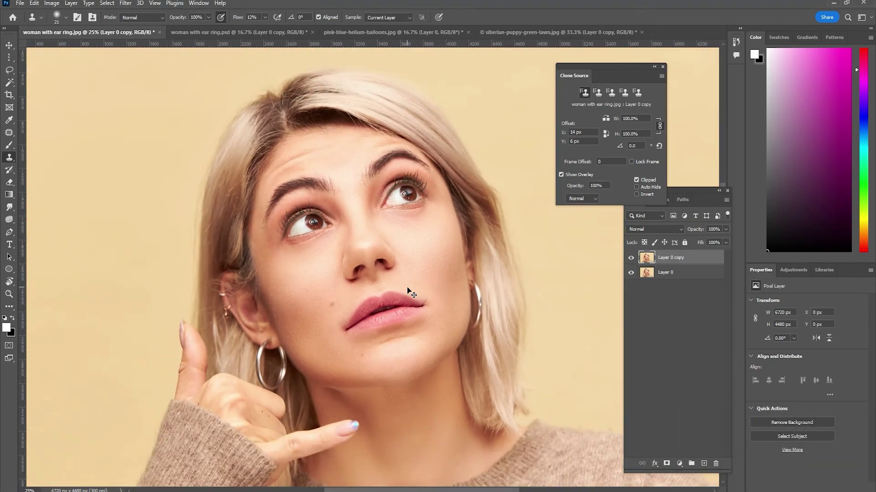
key("ctrl+minus")
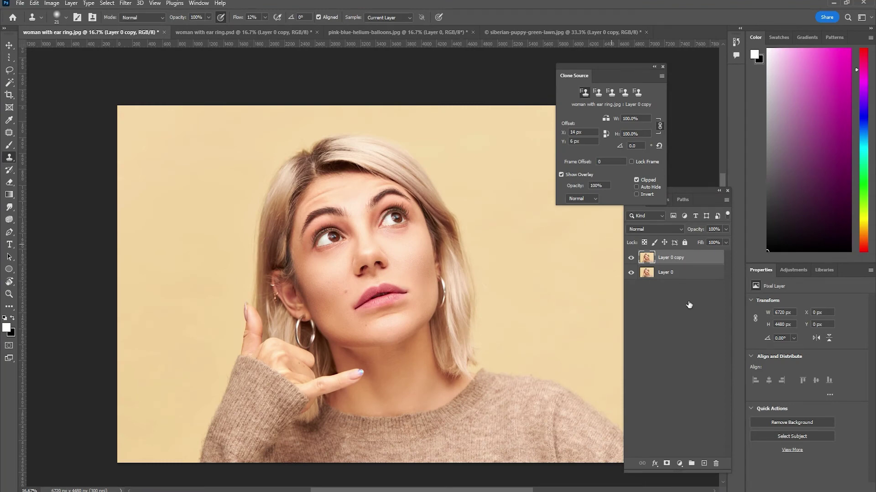
left_click(631, 258)
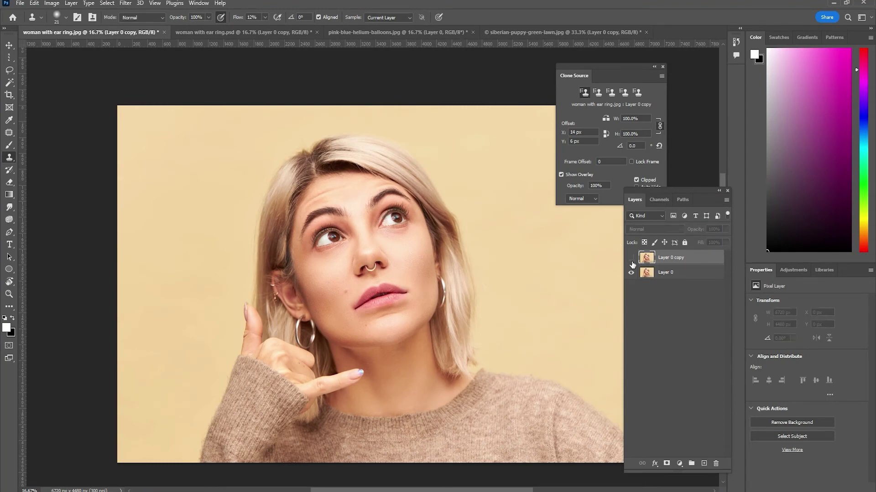
left_click(631, 259)
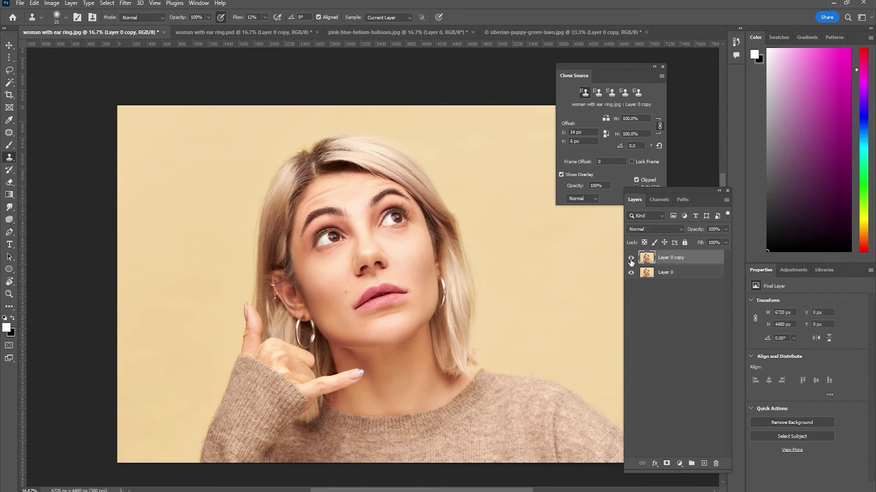
key("ctrl+plus")
key("ctrl+plus")
key("ctrl+plus")
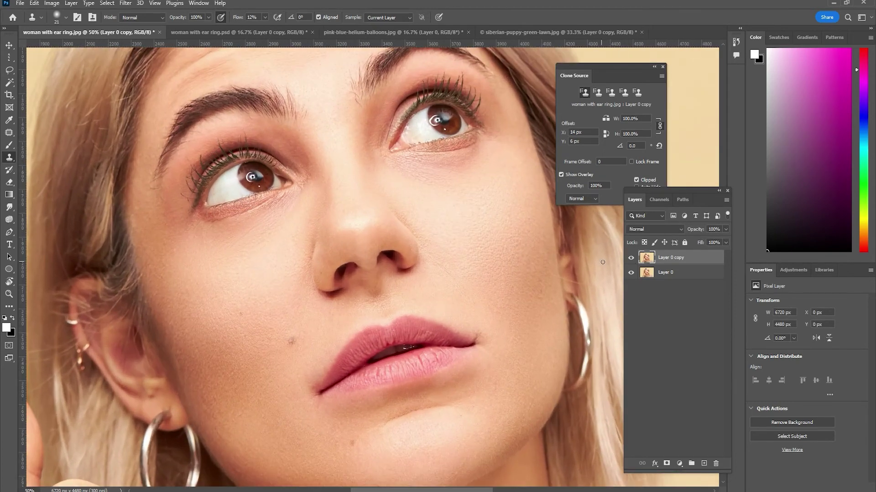
left_click(632, 258)
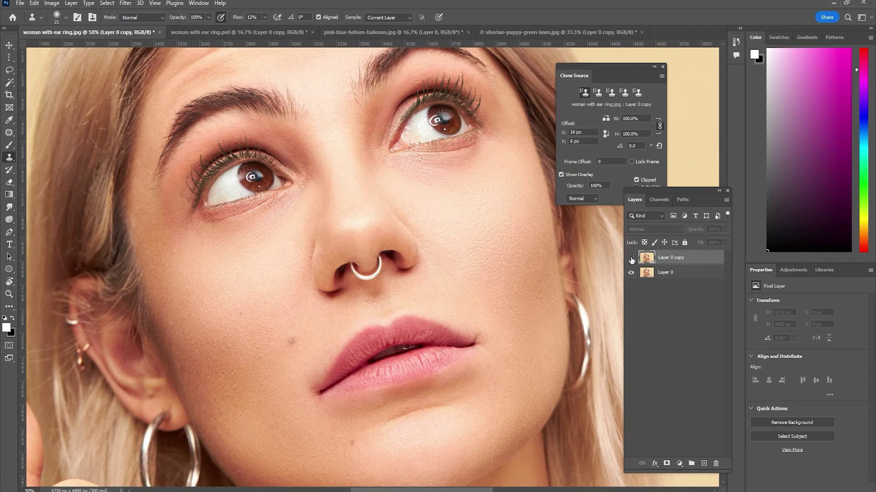
left_click(631, 260)
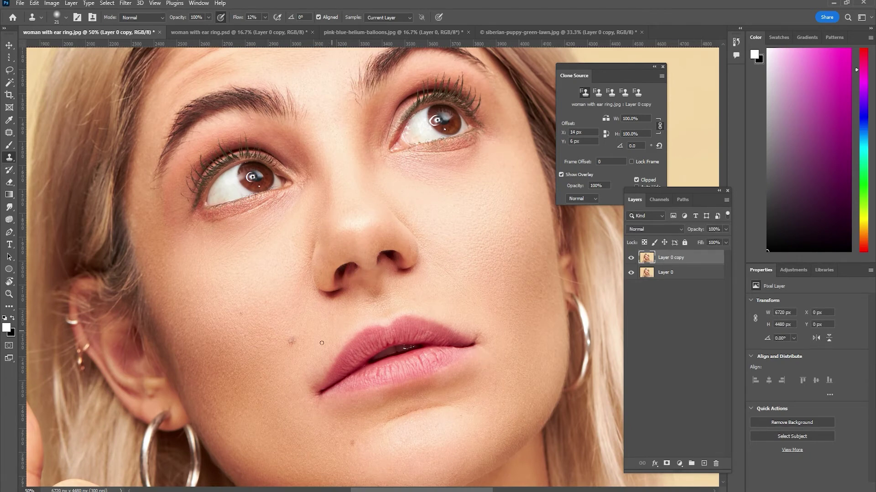
scroll(259, 406, "down", 3)
scroll(215, 323, "down", 1)
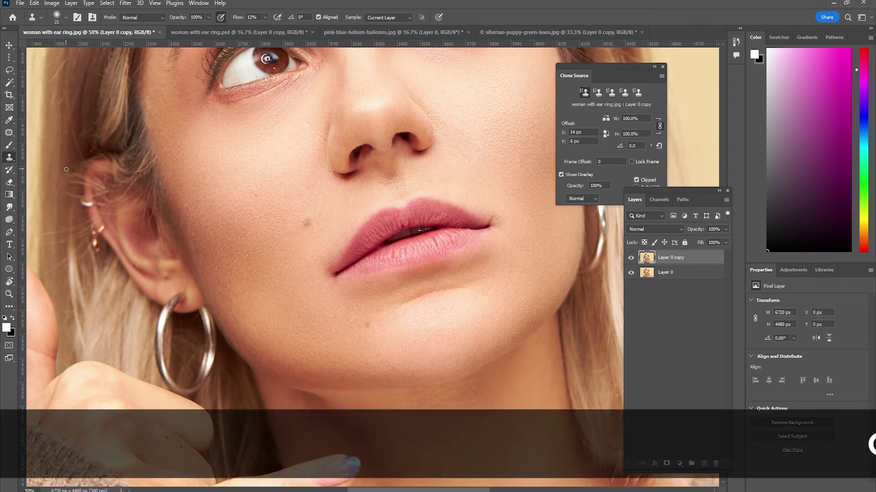
Zoom to 200% on the right hoop earring at the earlobe and return to the Clone Stamp.
left_click(8, 133)
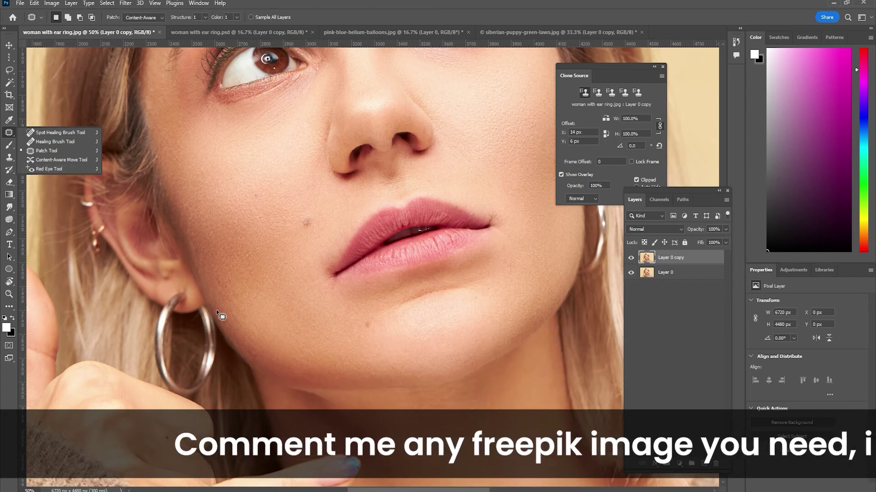
key("ctrl+plus")
key("ctrl+plus")
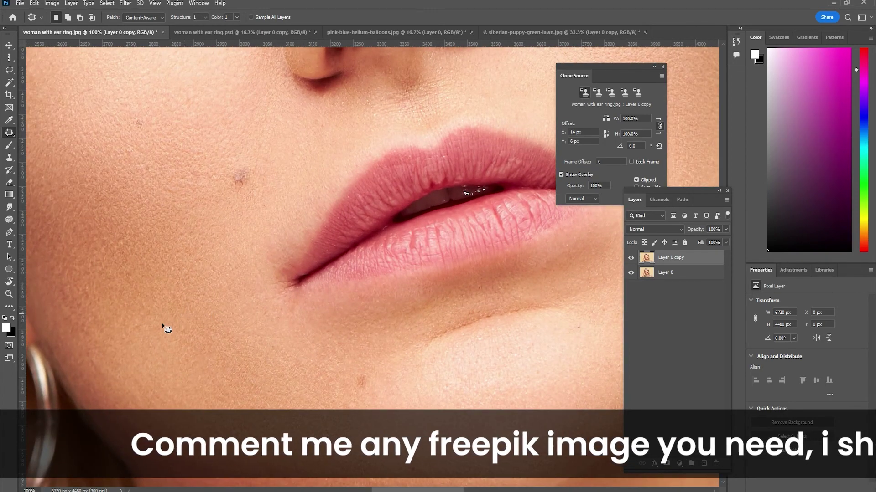
mouse_move(165, 328)
left_mouse_down()
mouse_move(249, 294)
mouse_move(345, 299)
left_mouse_up()
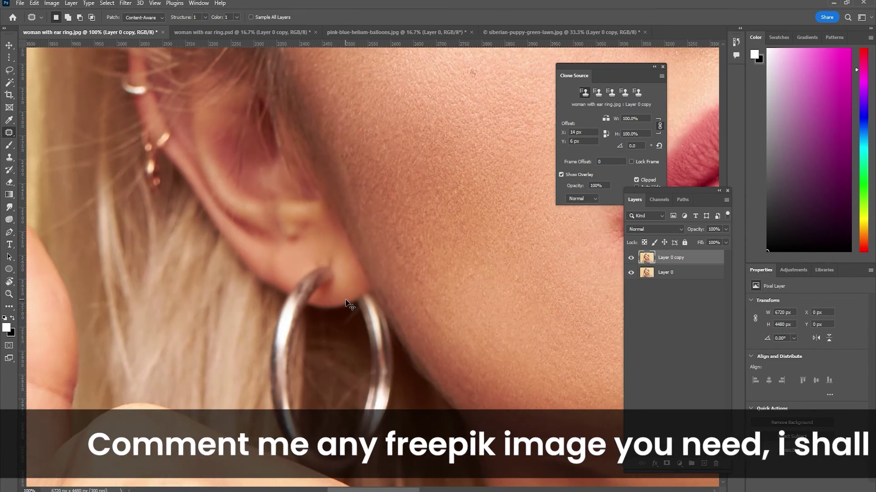
key("ctrl+plus")
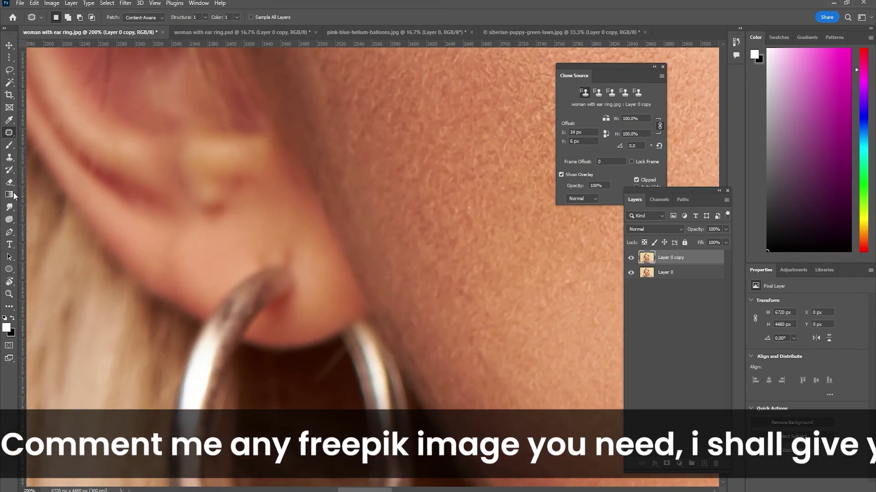
left_click(9, 158)
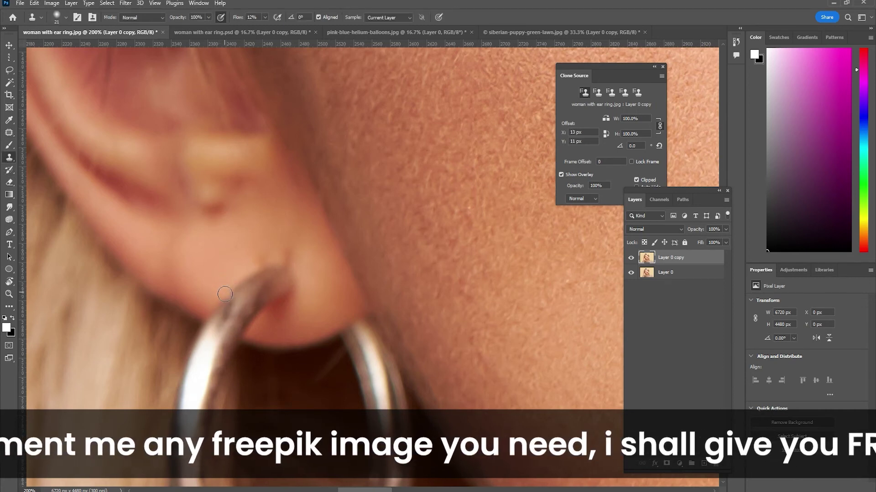
Clone nearby earlobe skin over the top of the hoop where it pierces the lobe.
left_click(227, 274, "alt")
left_click_drag(242, 285, 257, 276)
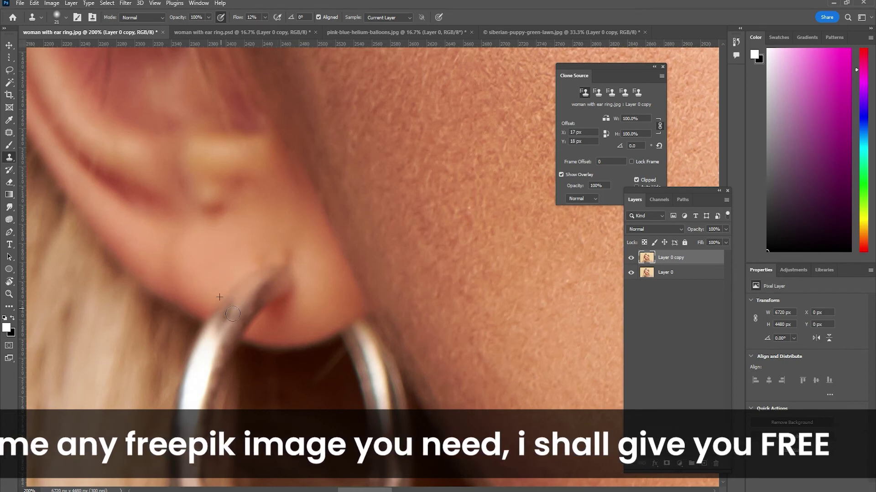
left_click(190, 280, "alt")
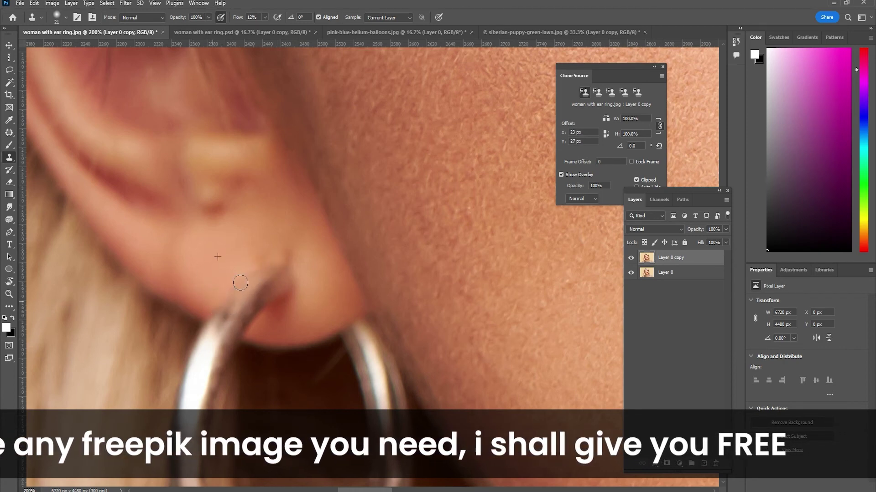
mouse_move(244, 275)
left_mouse_down()
mouse_move(267, 264)
mouse_move(266, 283)
mouse_move(210, 315)
mouse_move(218, 319)
mouse_move(193, 299)
mouse_move(249, 289)
left_mouse_up()
left_click(264, 256, "alt")
left_click(185, 300, "alt")
left_click(201, 280, "alt")
left_click(237, 292, "alt")
Blend cloned skin above the earring down to the lobe's lower edge.
mouse_move(247, 321)
left_mouse_down()
mouse_move(260, 299)
mouse_move(250, 329)
left_mouse_up()
left_click(272, 326, "alt")
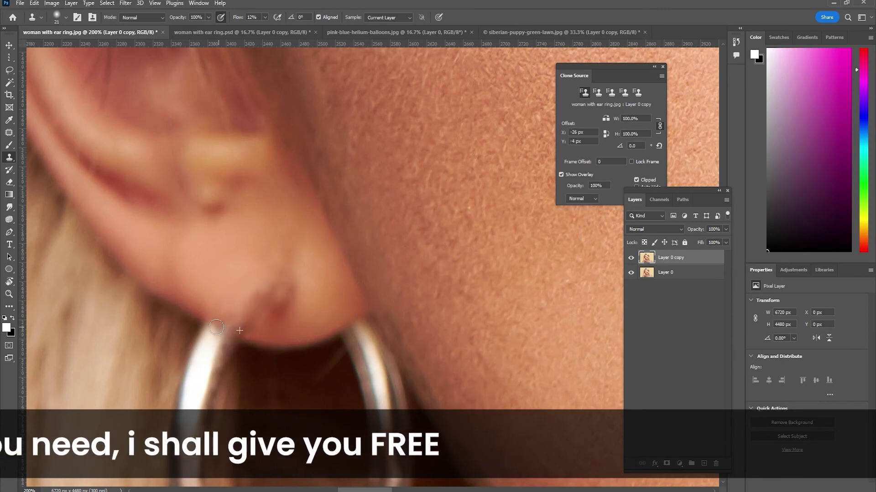
left_click(302, 336, "alt")
mouse_move(219, 329)
left_mouse_down()
mouse_move(240, 329)
mouse_move(221, 299)
left_mouse_up()
left_click(233, 319, "alt")
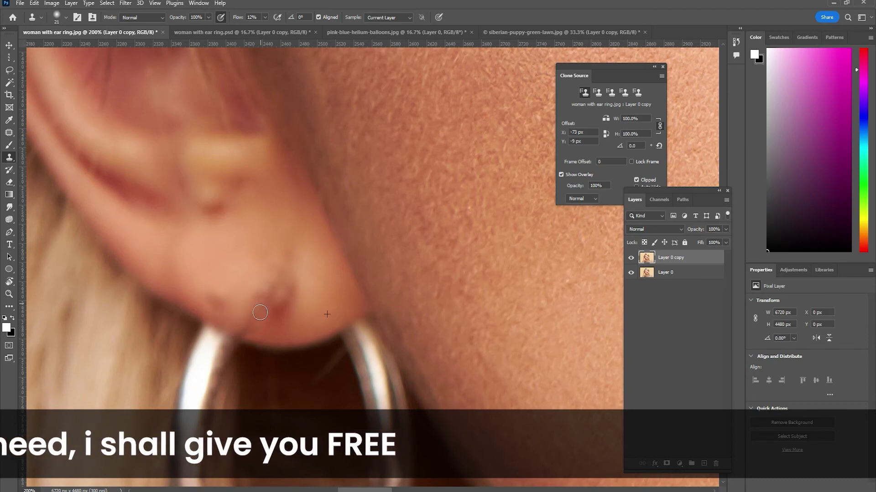
left_click(243, 333, "alt")
left_click_drag(219, 329, 203, 319)
left_click(181, 308, "alt")
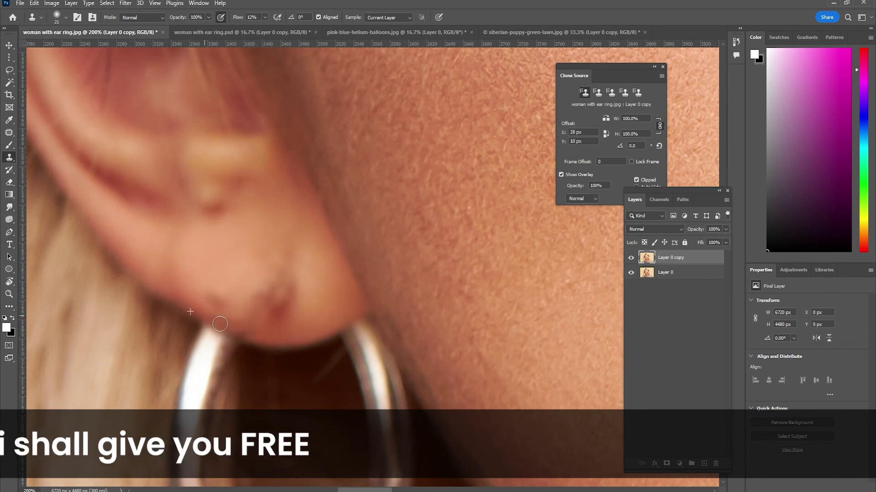
key("ctrl+minus")
key("ctrl+minus")
key("ctrl+minus")
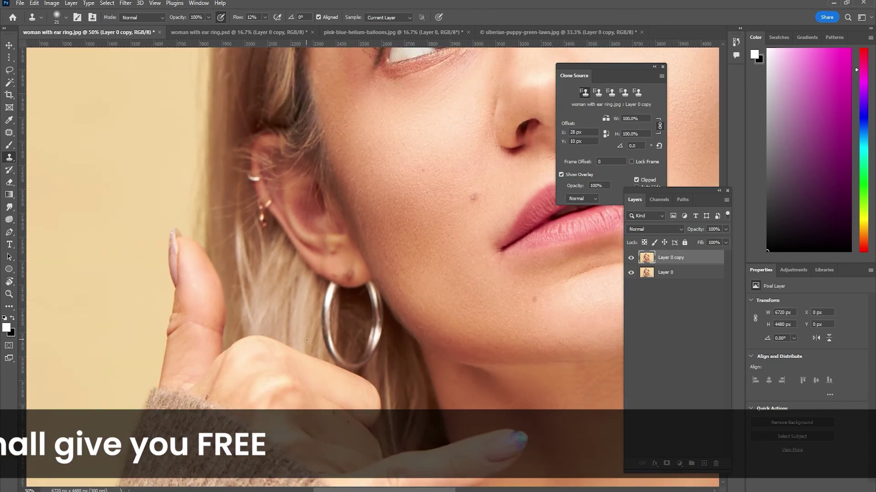
Toggle Layer 0 copy visibility repeatedly to compare the retouched earlobe against the original.
left_click(631, 258)
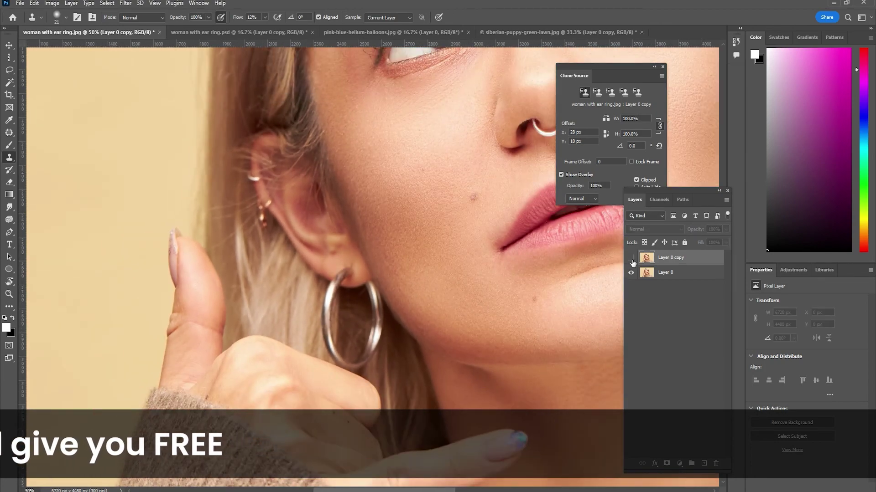
left_click(632, 258)
left_click(631, 258)
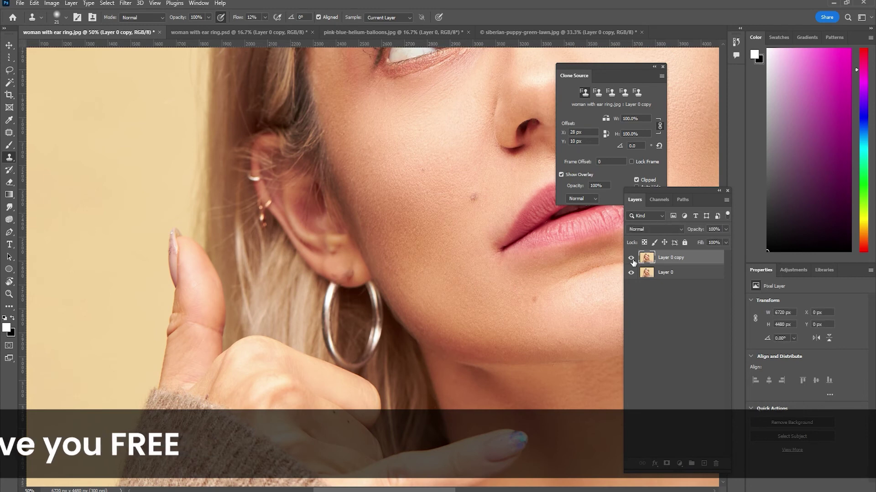
left_click(631, 258)
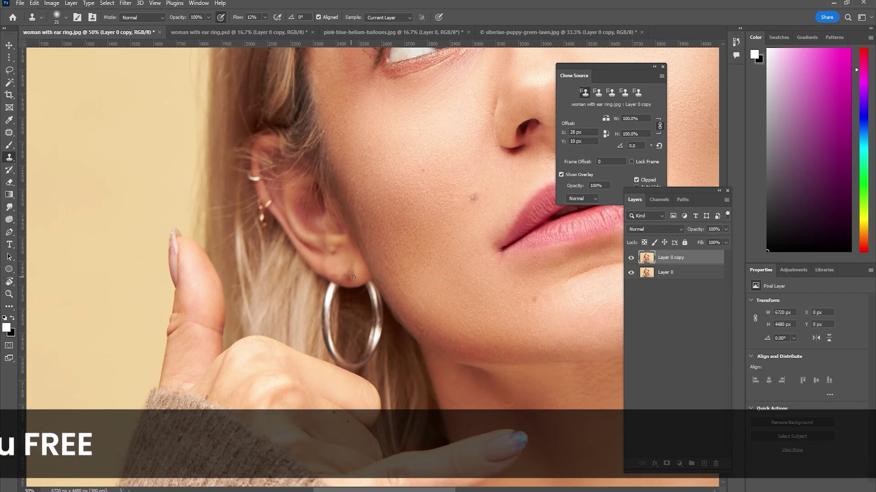
scroll(338, 279, "up", 2)
scroll(338, 279, "up", 2)
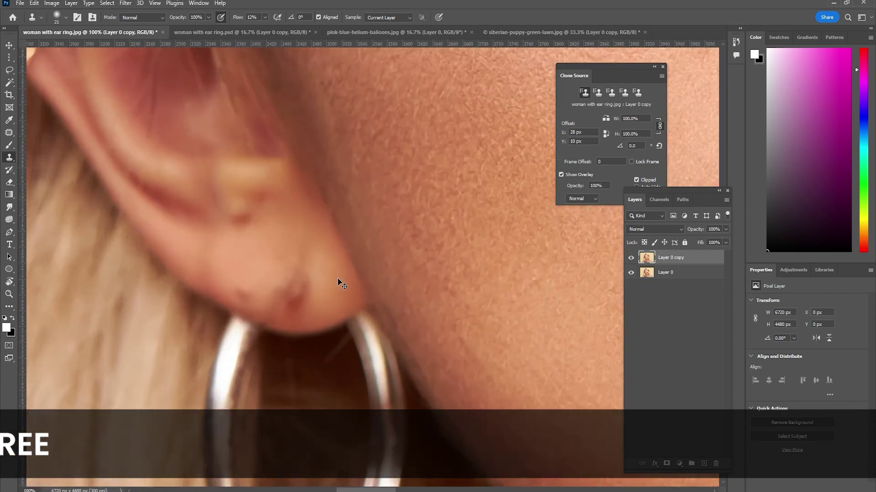
scroll(337, 278, "down", 1)
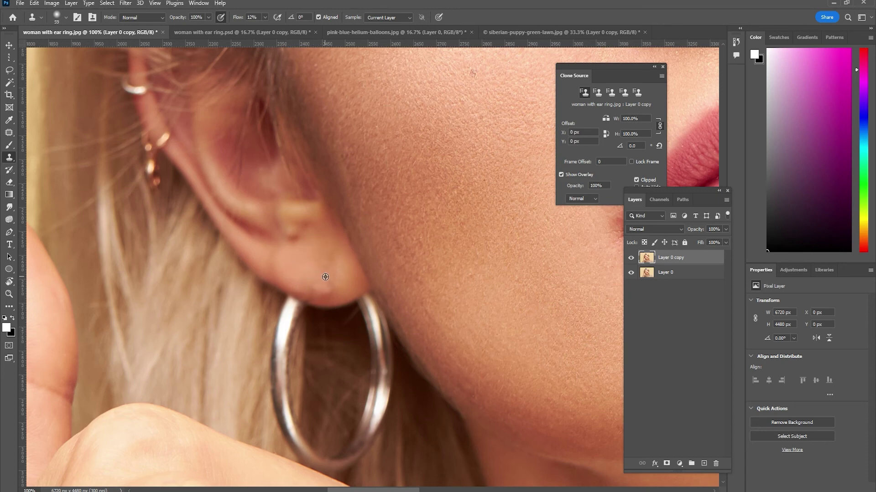
left_click(631, 258)
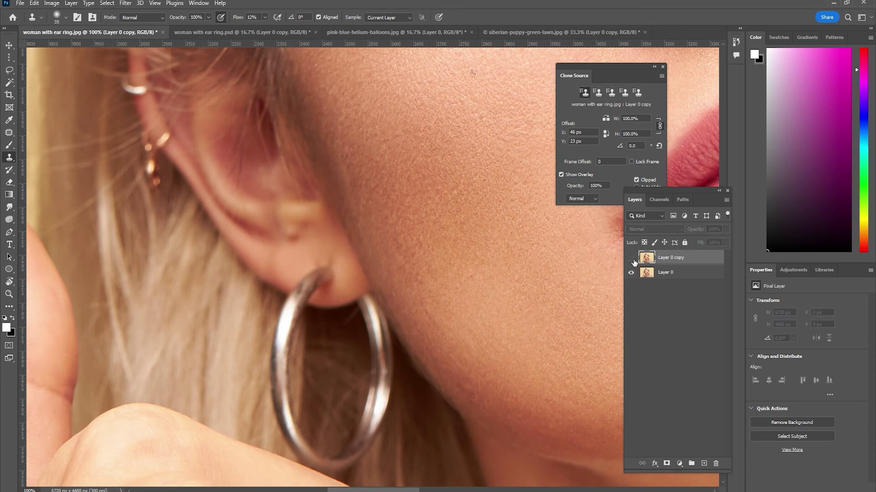
left_click(632, 259)
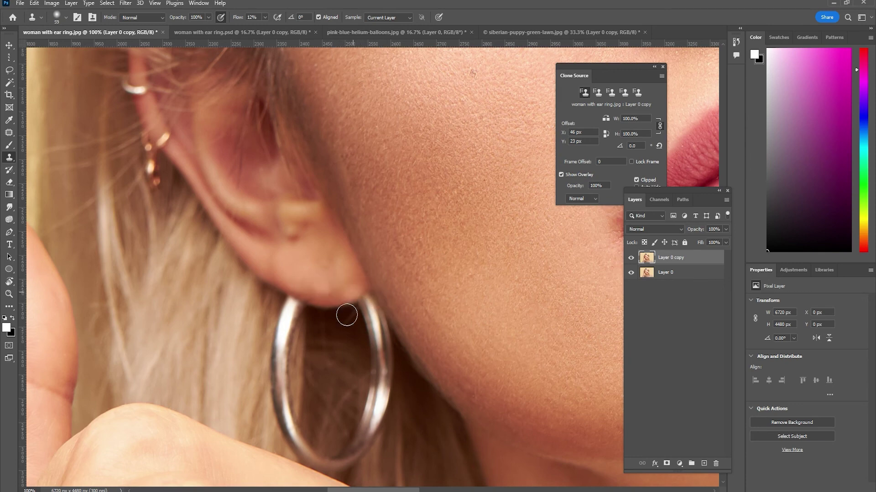
Undo a stray clone stroke, then heal away the hoop's top and left edge with Spot Healing.
left_click_drag(397, 371, 400, 332)
key("ctrl+z")
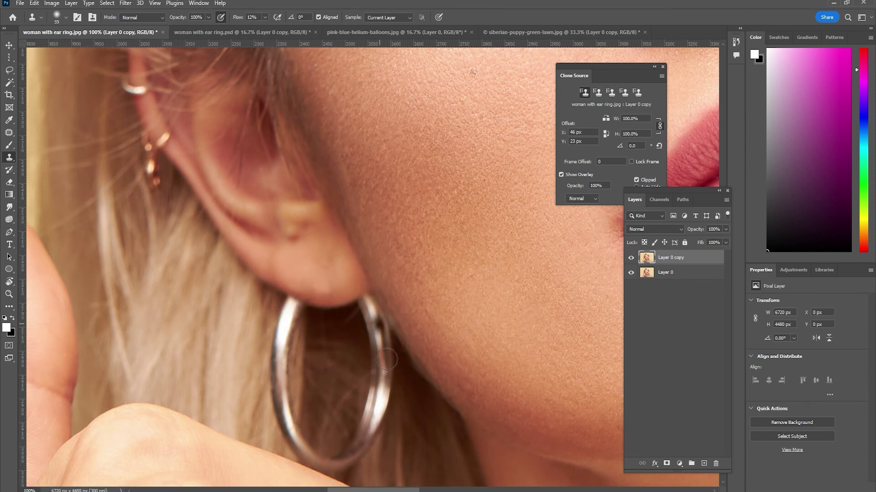
right_click(12, 133)
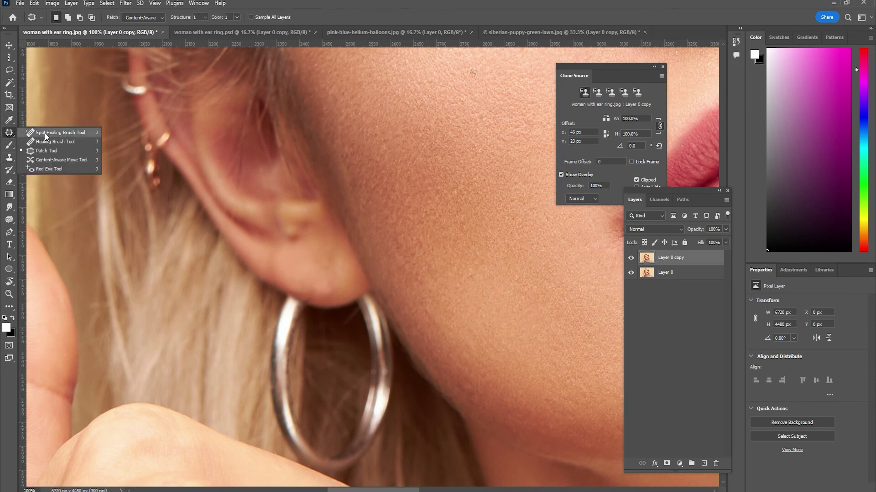
left_click(45, 133)
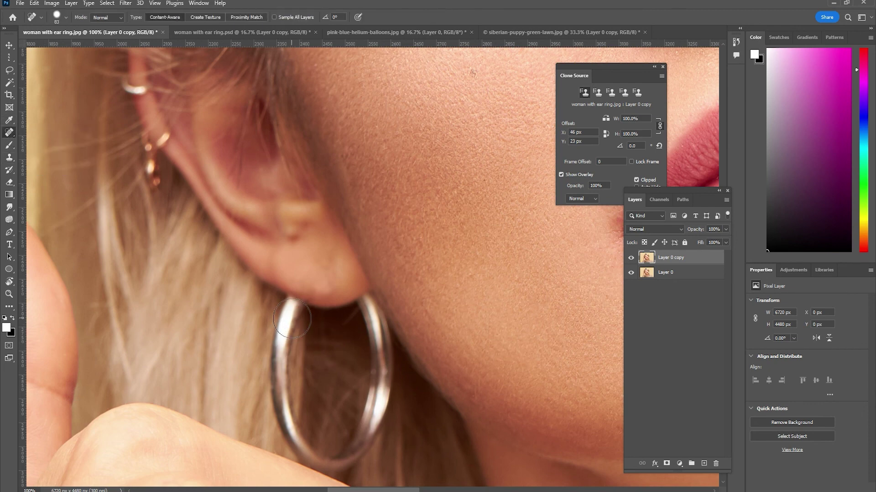
mouse_move(291, 315)
left_mouse_down()
mouse_move(315, 445)
mouse_move(370, 332)
mouse_move(363, 315)
left_mouse_up()
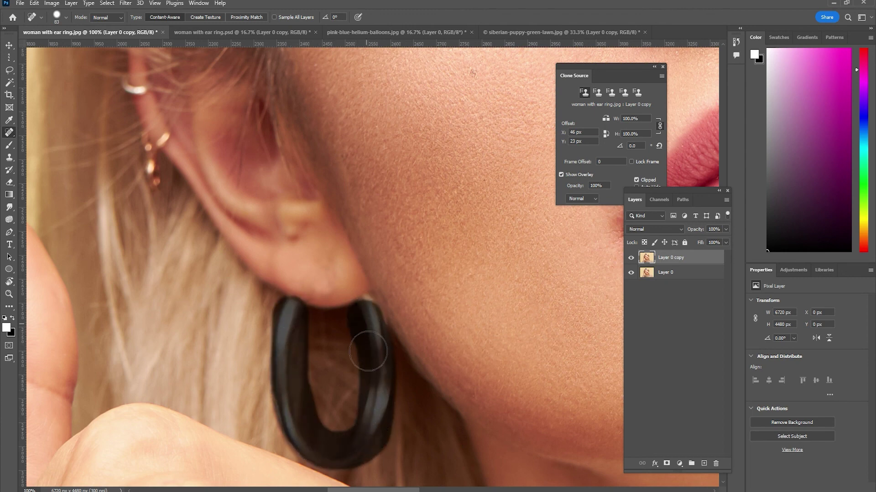
mouse_move(275, 326)
left_mouse_down()
mouse_move(280, 365)
mouse_move(314, 431)
left_mouse_up()
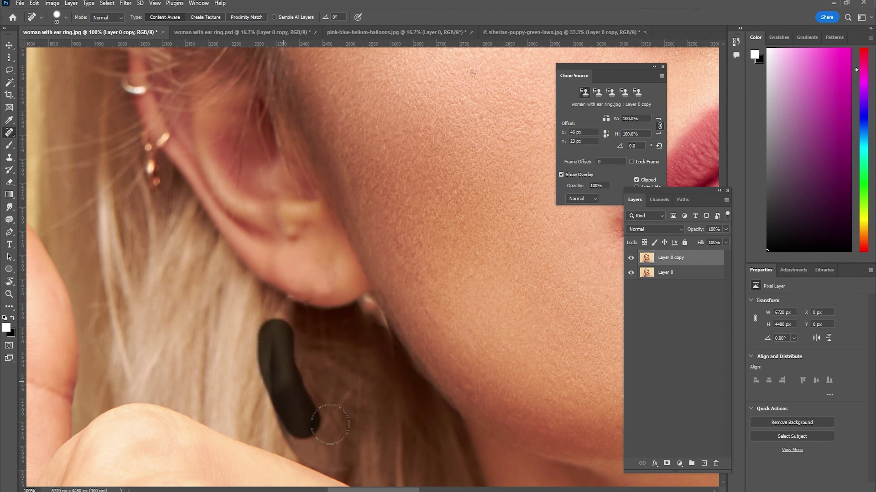
Heal the leftover earring bumps and spots beneath the earlobe.
left_click_drag(272, 324, 303, 342)
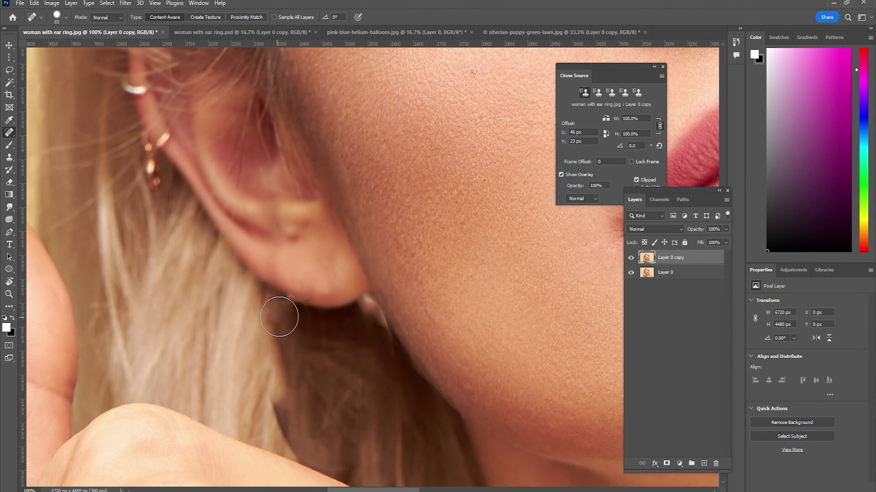
left_click_drag(284, 313, 289, 316)
left_click_drag(360, 319, 381, 360)
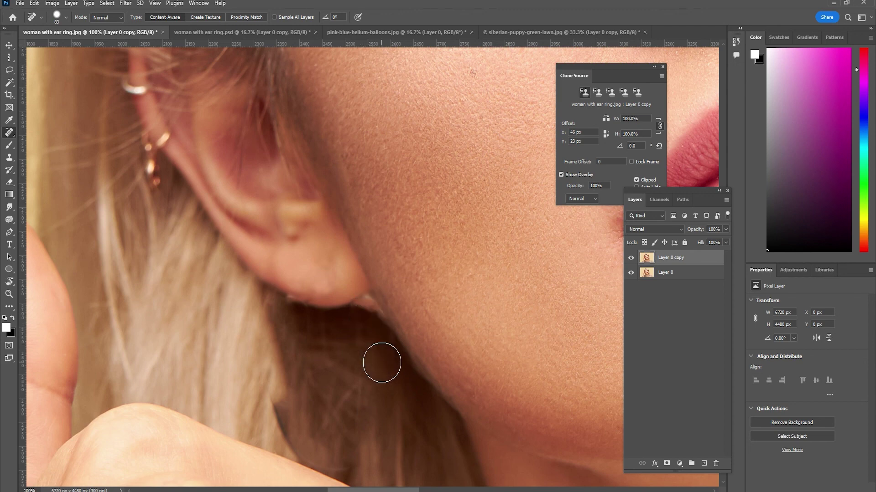
mouse_move(366, 313)
left_mouse_down()
mouse_move(366, 335)
mouse_move(362, 317)
left_mouse_up()
left_click(279, 316)
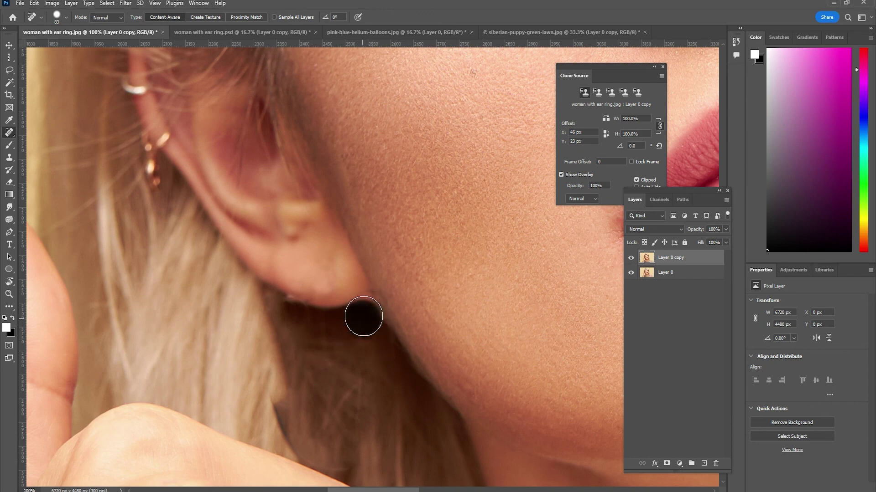
Return to the Clone Stamp at 100% flow and sample new skin near the earlobe.
key("s")
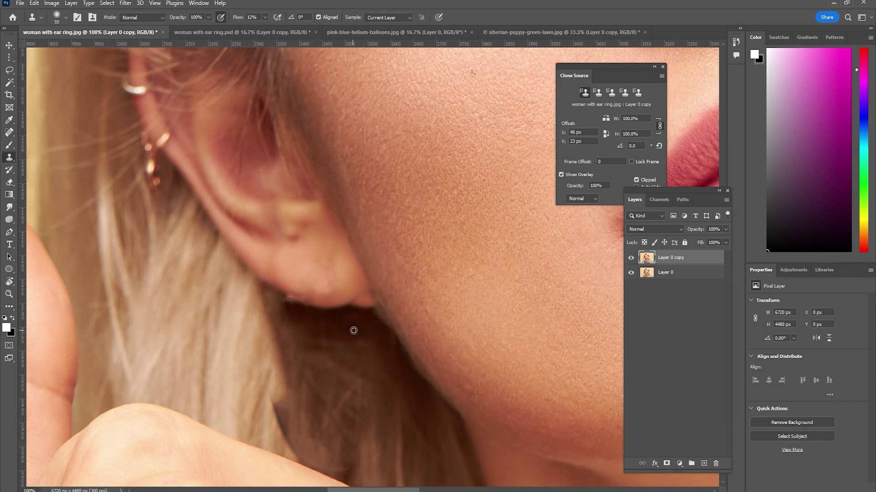
left_click(266, 17)
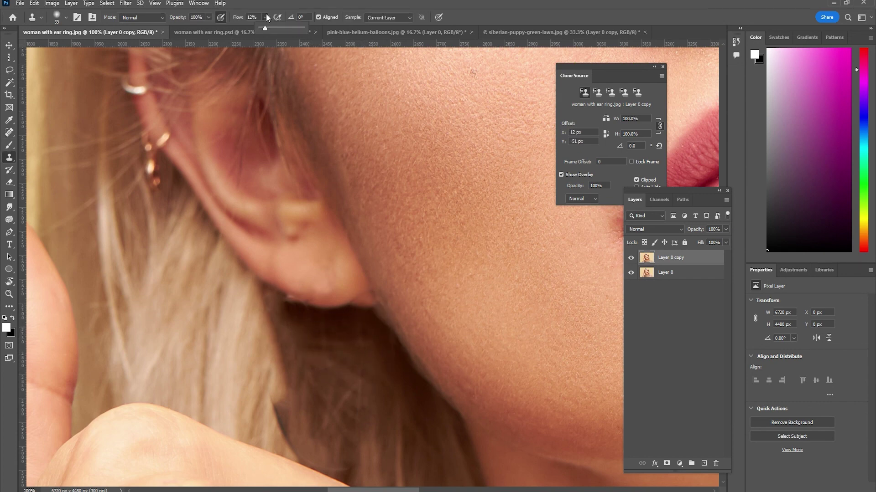
left_click(349, 334, "alt")
left_click(364, 303)
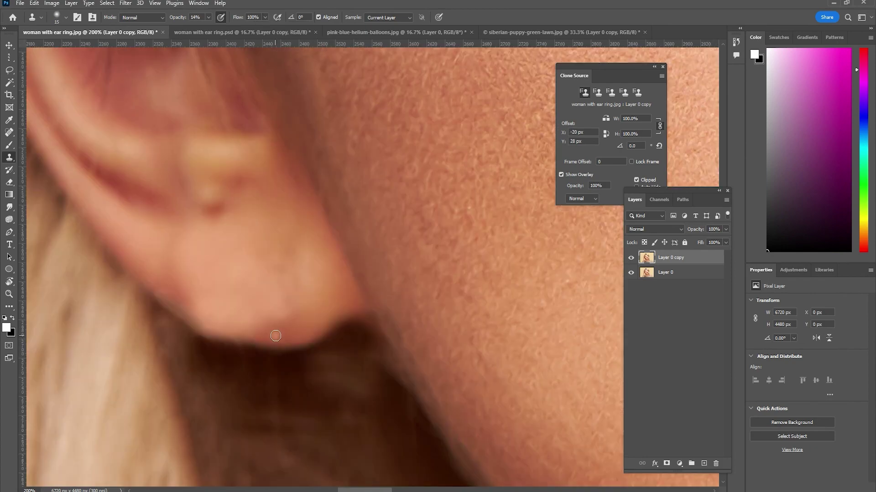
key("ctrl+minus")
key("ctrl+minus")
key("ctrl+minus")
key("ctrl+minus")
key("ctrl+minus")
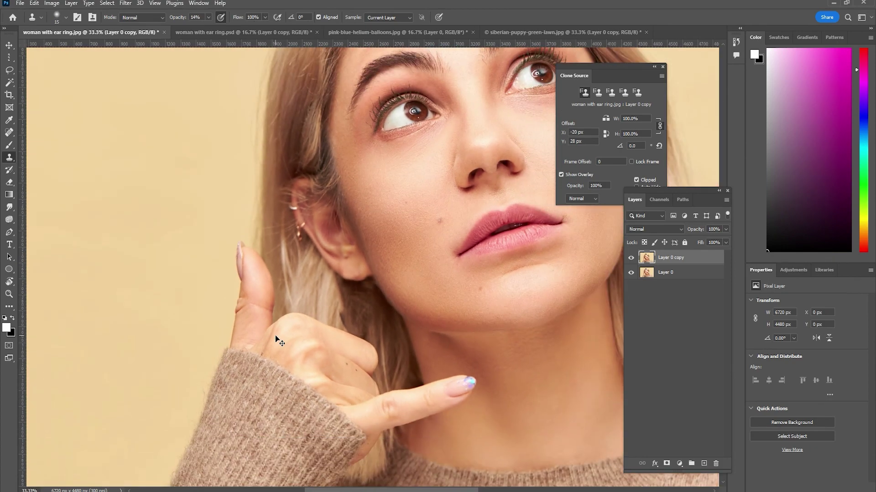
key("ctrl+minus")
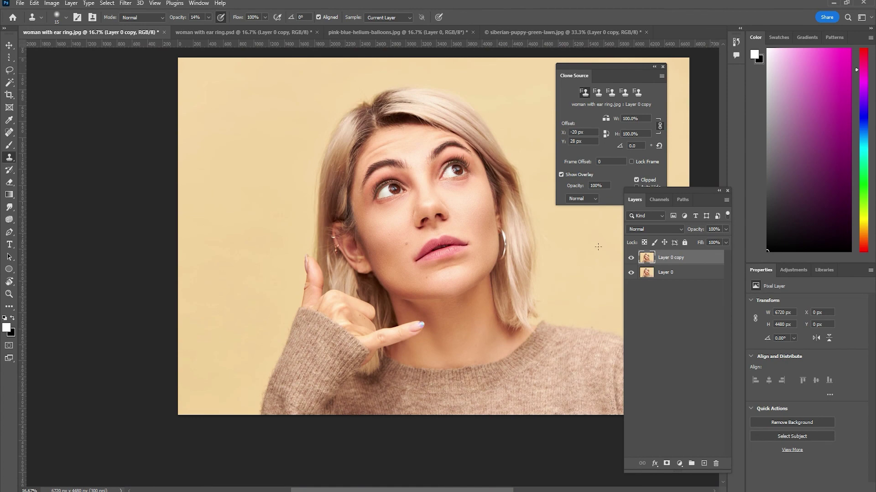
Compare before and after, then in woman with ear ring.psd hide Layer 0 copy.
left_click(631, 259)
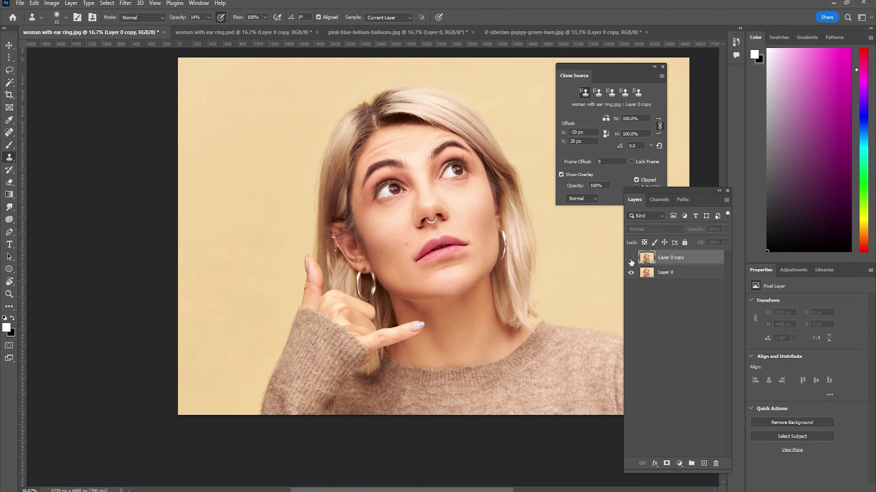
left_click(631, 259)
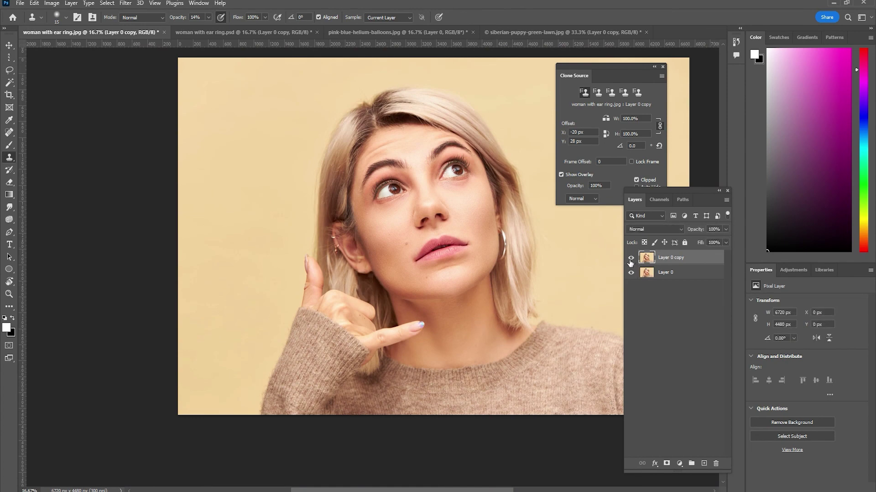
key("ctrl+Tab")
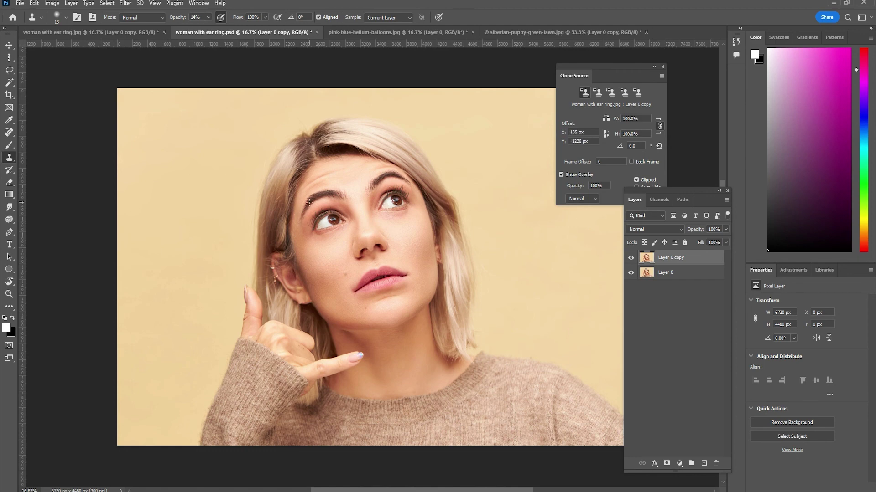
left_click(631, 257)
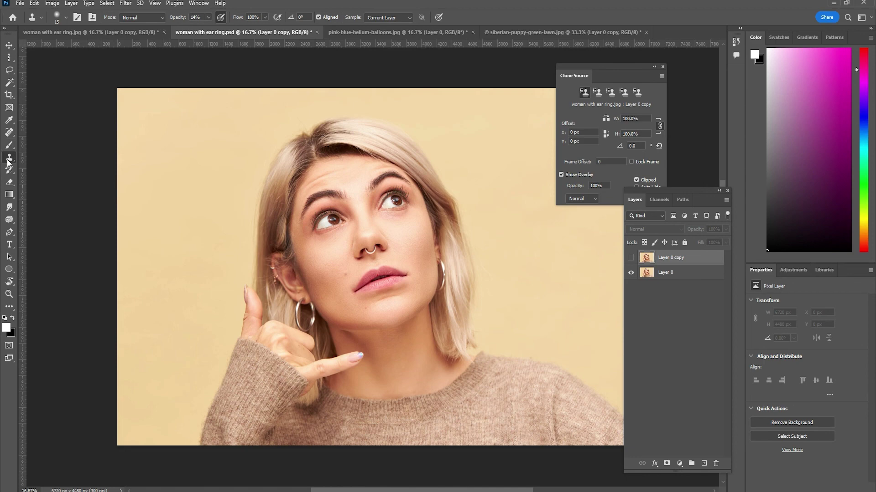
left_click(11, 185)
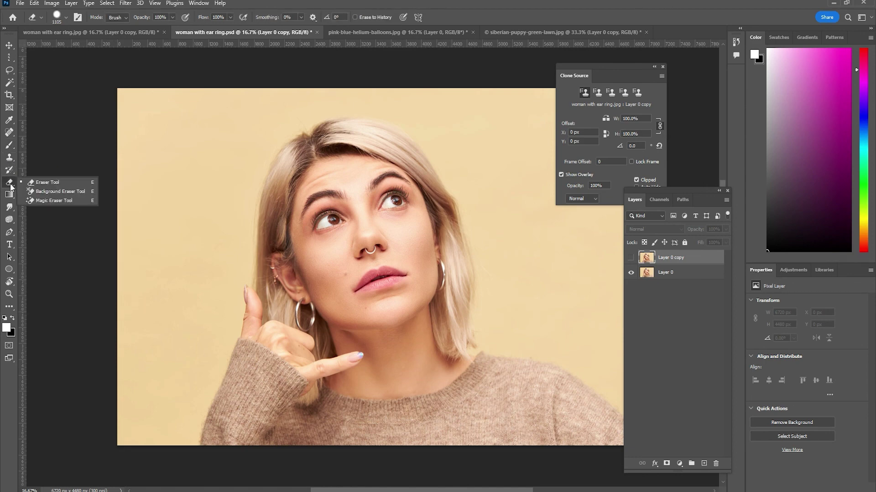
key("v")
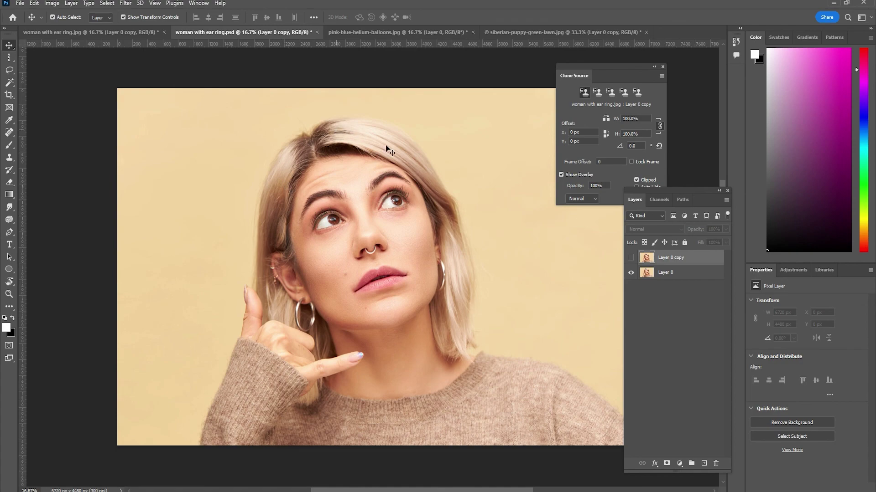